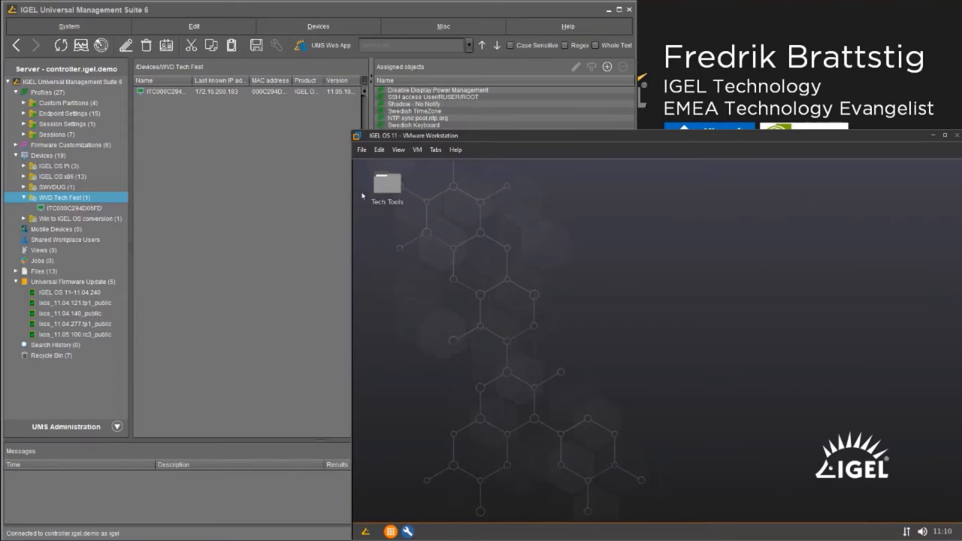
Select device ITC000C294D06FD in WVD Tech Fest to view its IGEL OS 11.05.100.rc3.01 details and profiles.
left_click(248, 193)
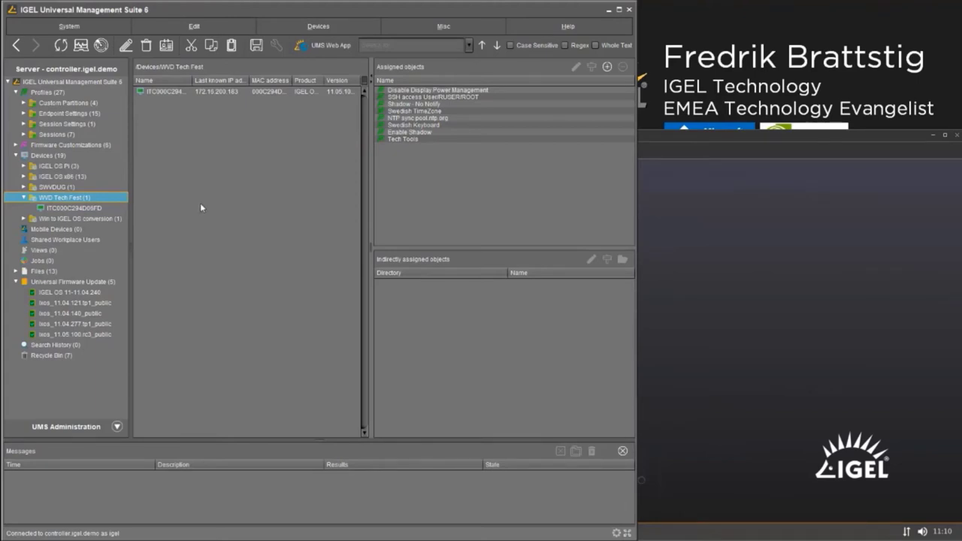
left_click(86, 209)
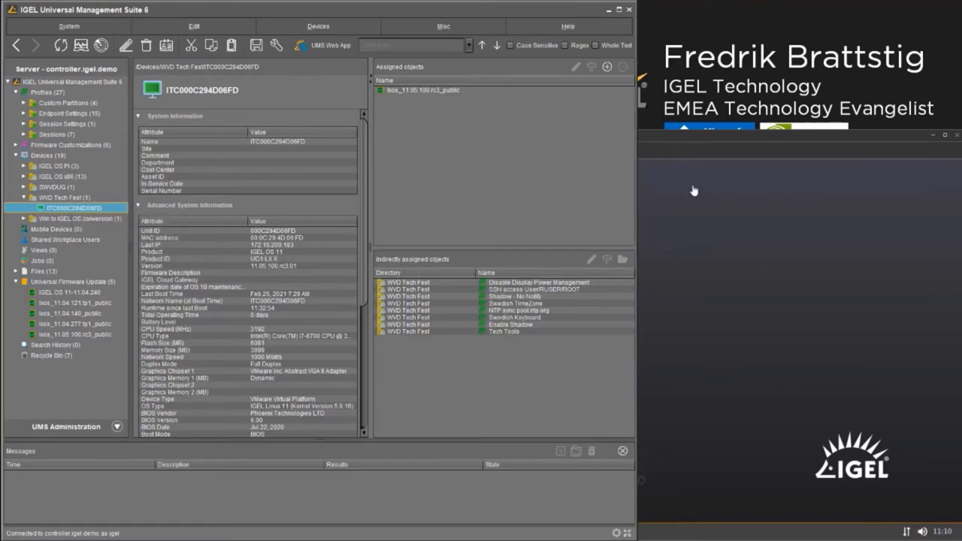
left_click(775, 135)
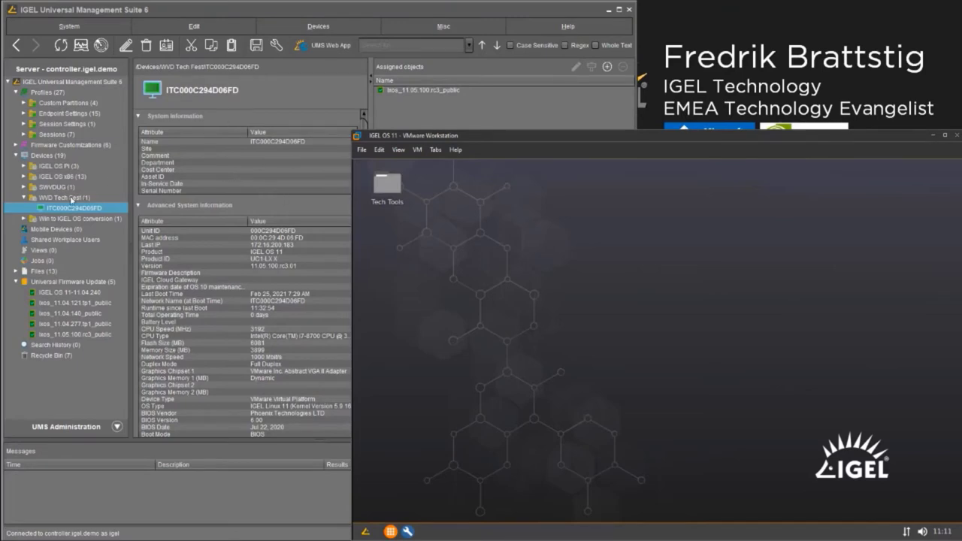
Create a new profile named 'WVD Session' in the Sessions folder.
left_click(60, 135)
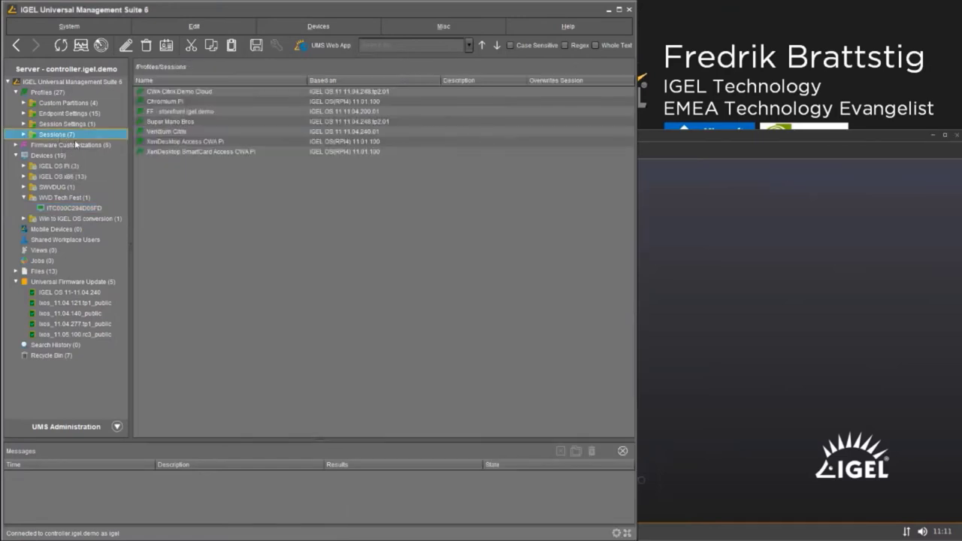
right_click(65, 136)
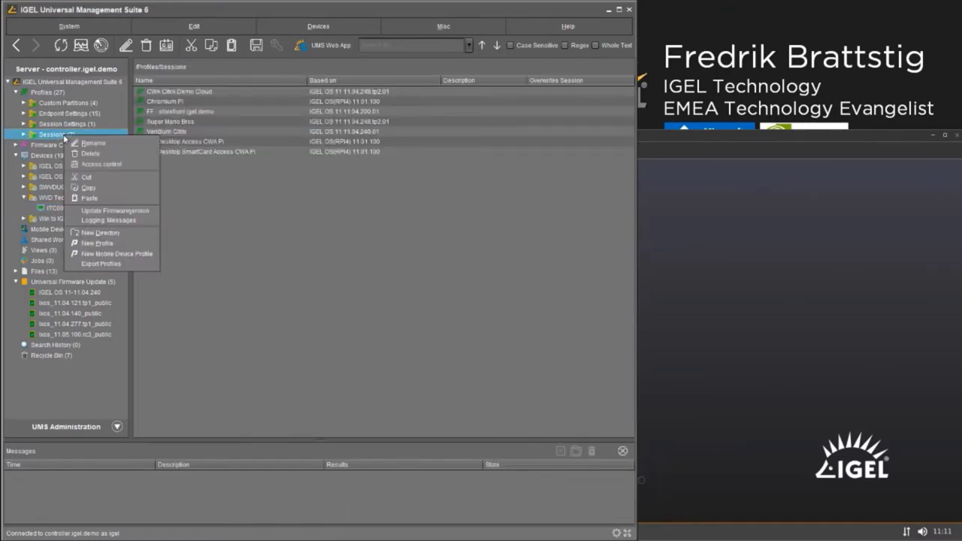
left_click(99, 242)
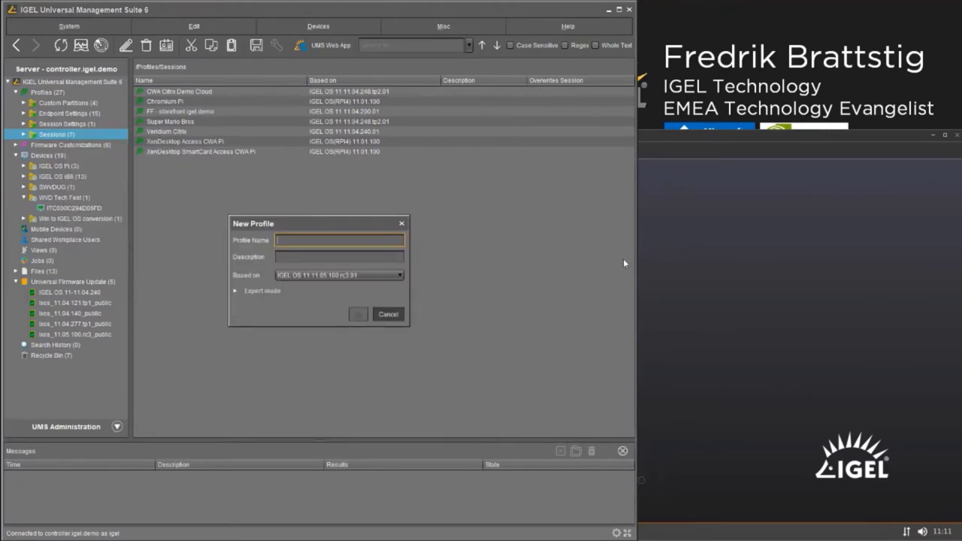
type("WVD Session")
left_click(358, 314)
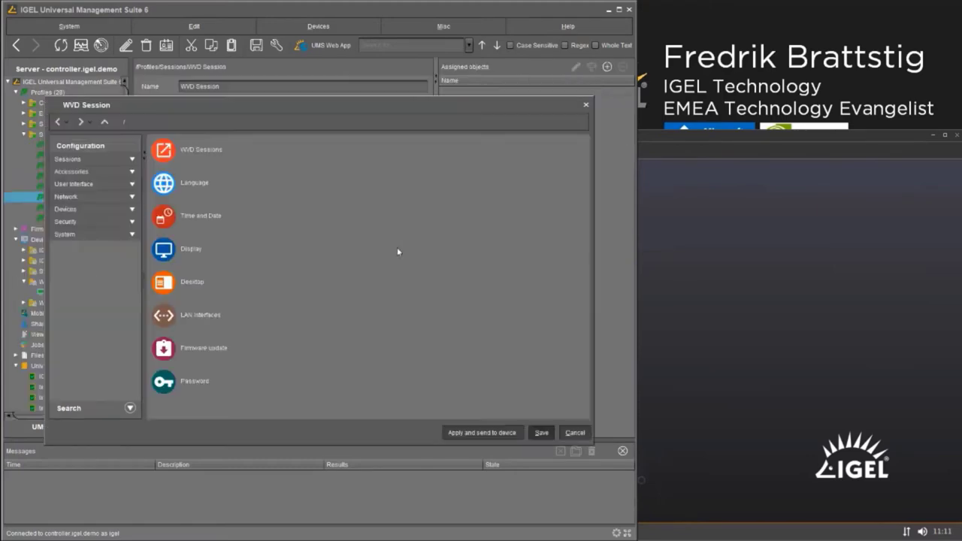
Add a new session under Sessions > WVD > WVD Sessions in the profile.
left_click(123, 160)
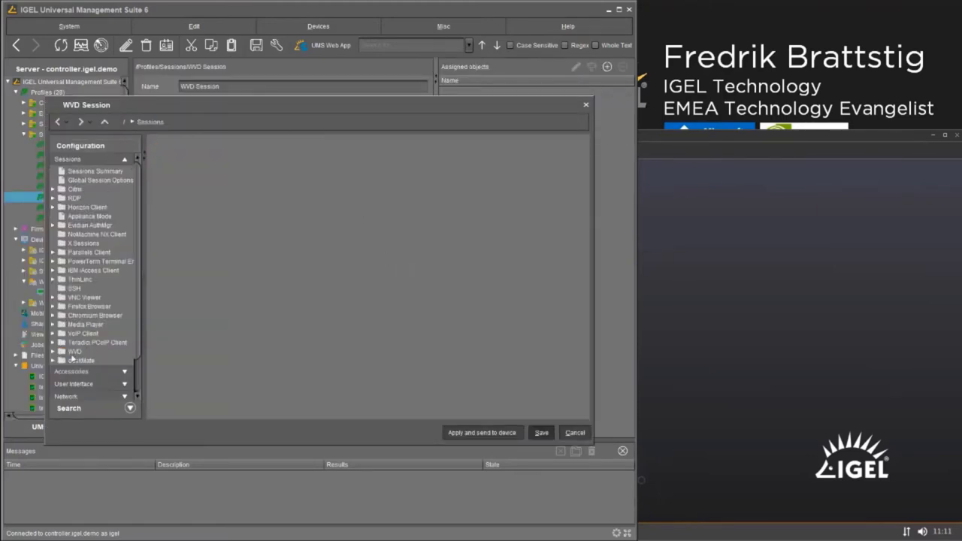
left_click(73, 352)
left_click(96, 362)
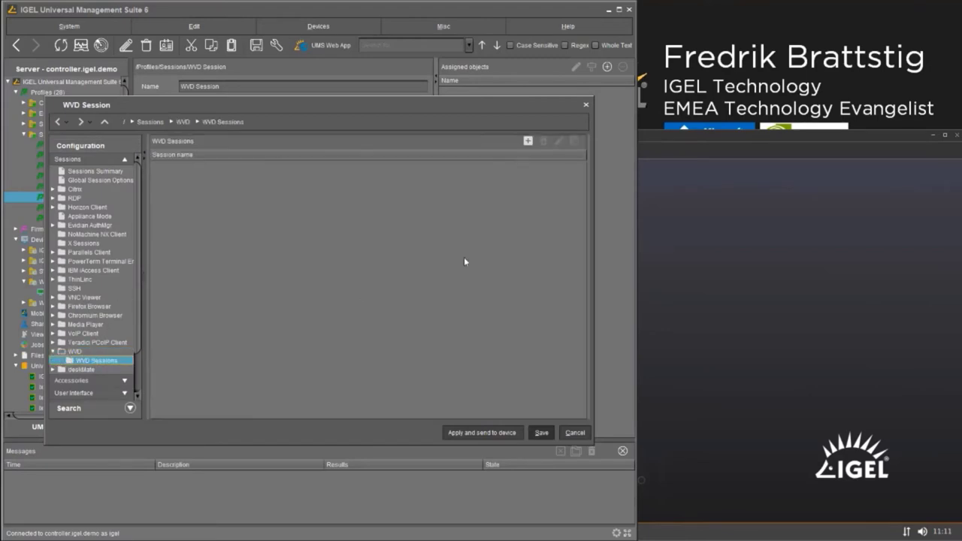
left_click(529, 142)
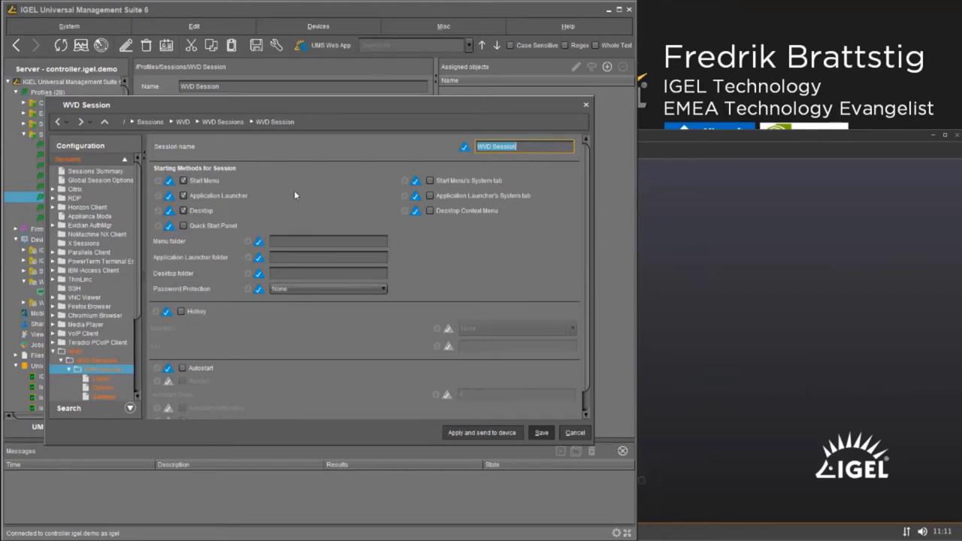
left_click_drag(337, 109, 352, 58)
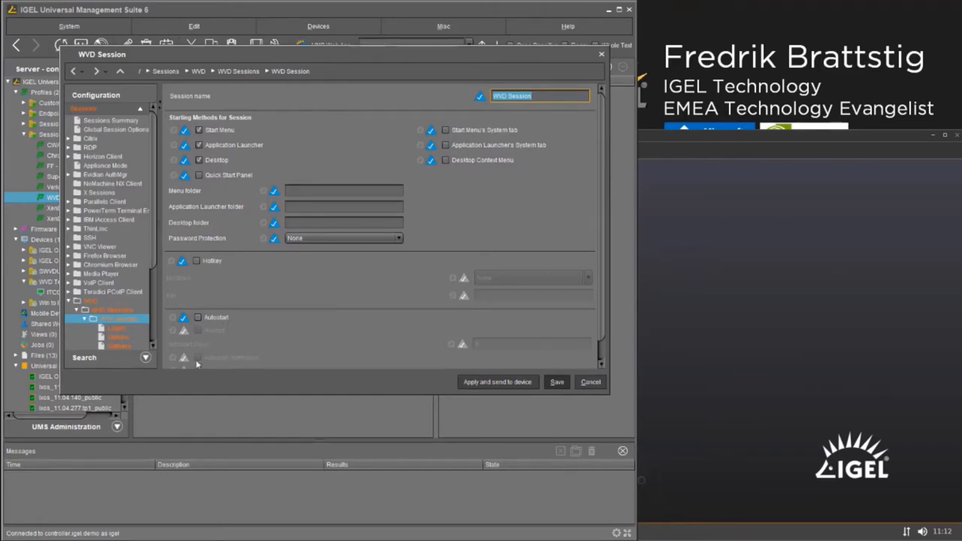
scroll(142, 263, "down", 2)
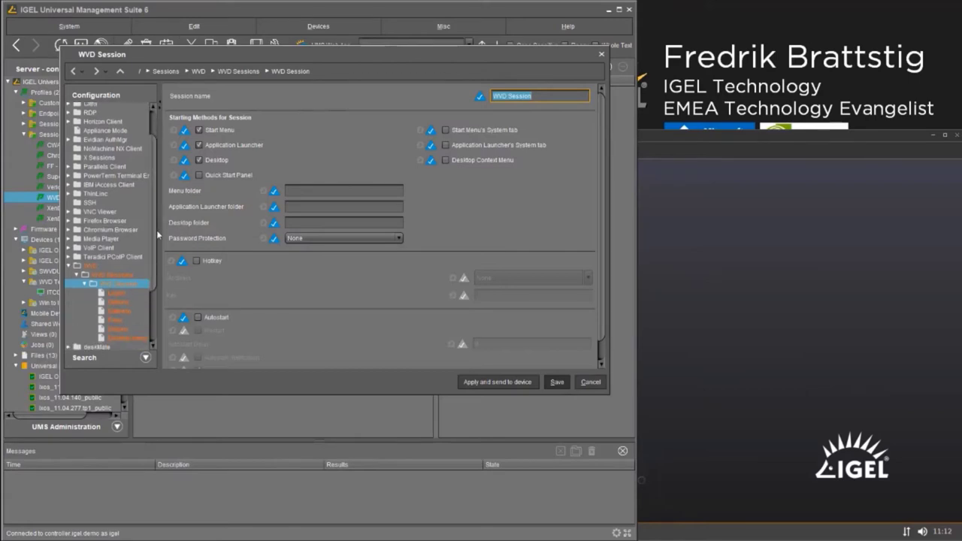
left_click(111, 292)
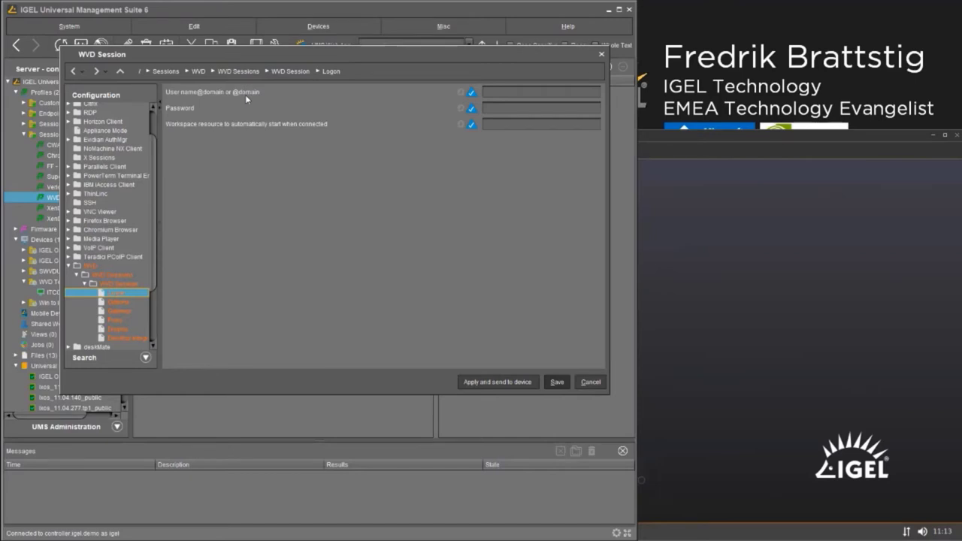
left_click(501, 90)
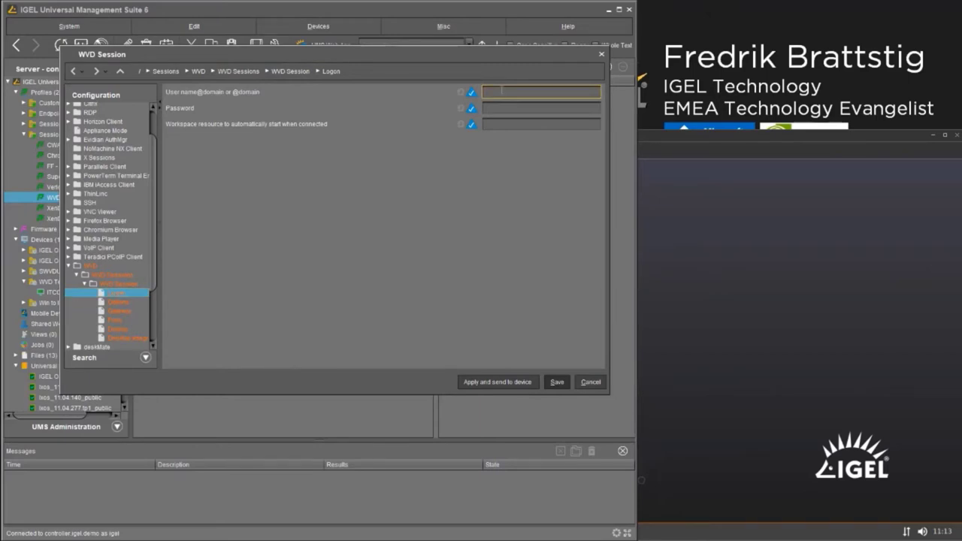
type("@virtualstra.com")
key("BackSpace")
key("BackSpace")
type("inf")
Review the WVD session's Options, Proxy and Display settings.
left_click(117, 302)
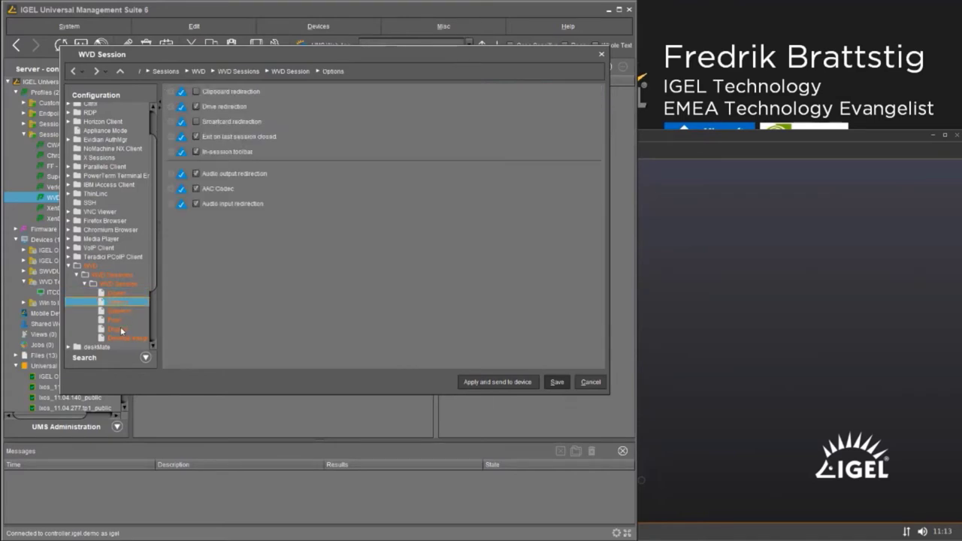
left_click(119, 319)
left_click(119, 330)
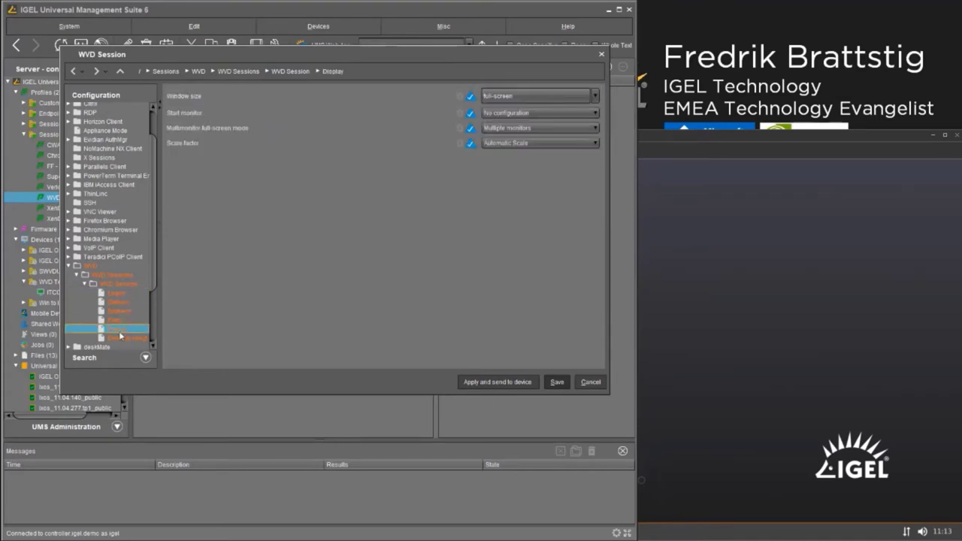
Save the WVD Session profile and assign it to WVD Tech Fest, applying it now.
left_click(556, 382)
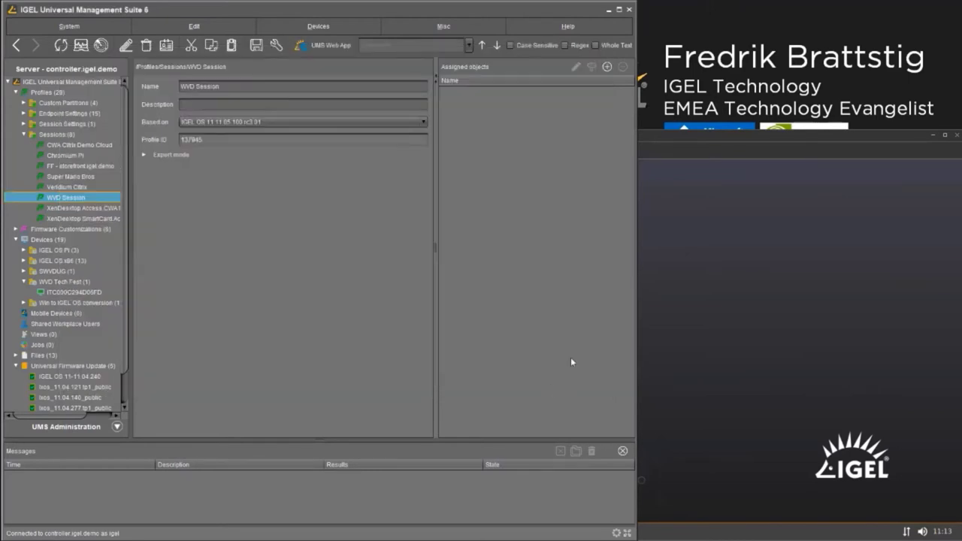
left_click(607, 66)
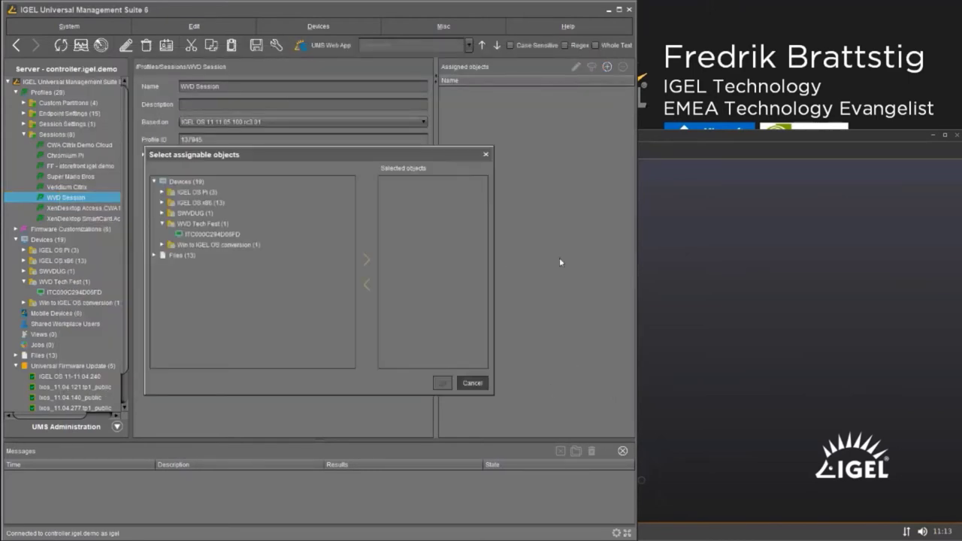
left_click(218, 224)
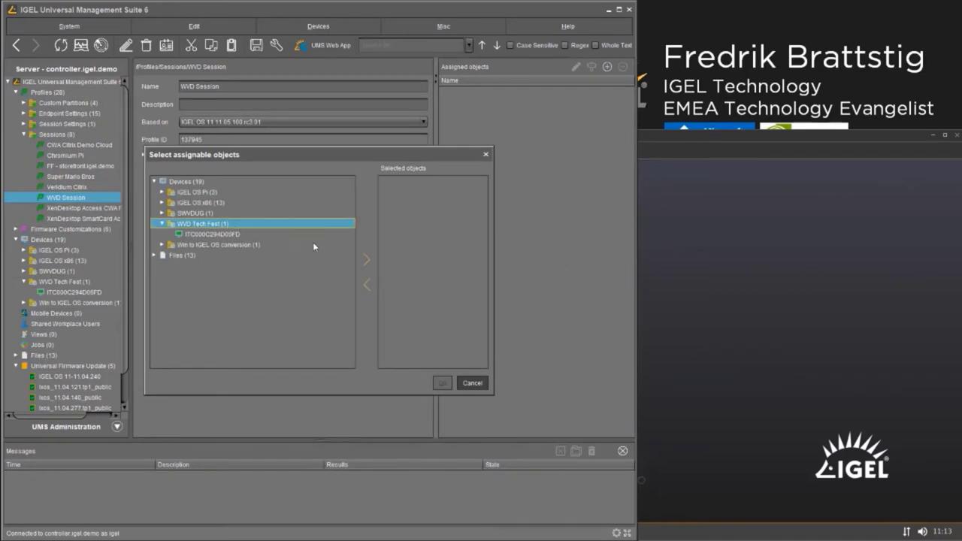
left_click(366, 260)
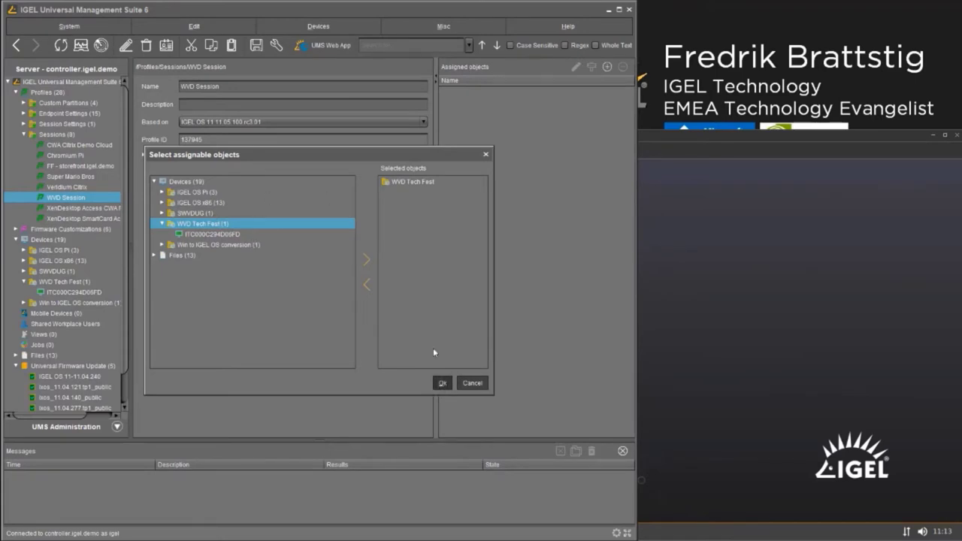
left_click(441, 383)
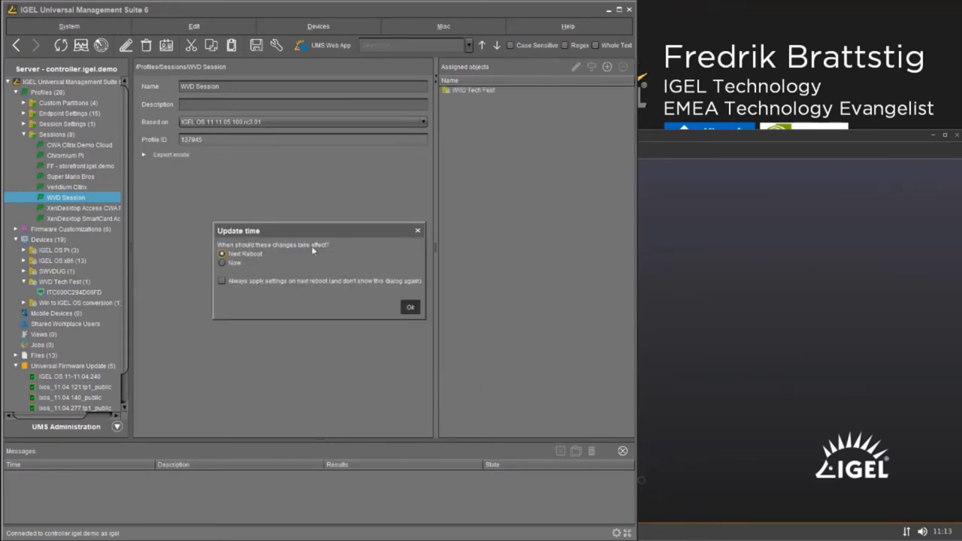
left_click(232, 263)
left_click(410, 307)
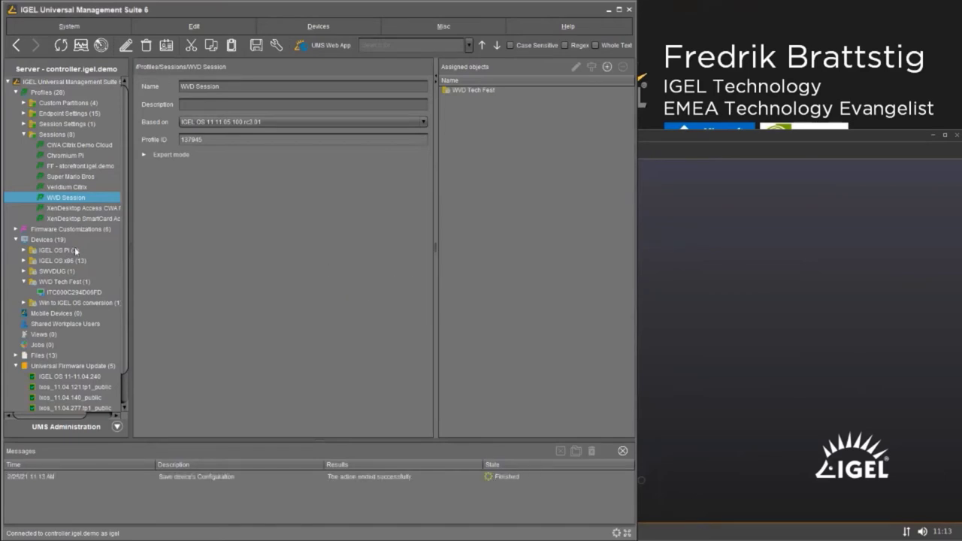
Assign the WVD Wallpaper customization to WVD Tech Fest immediately and accept it on the endpoint.
left_click(30, 229)
left_click(17, 229)
left_click(62, 292)
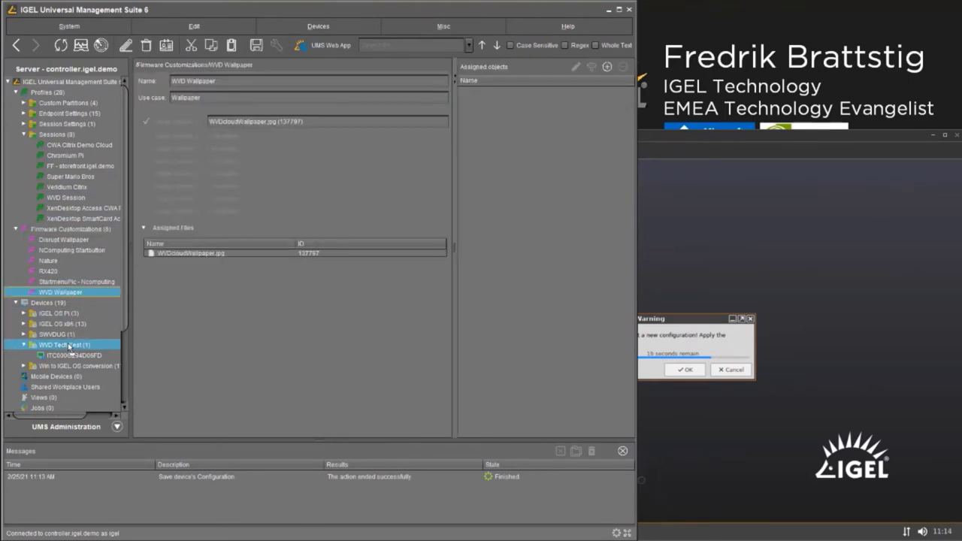
left_click_drag(69, 346, 69, 348)
left_click(235, 262)
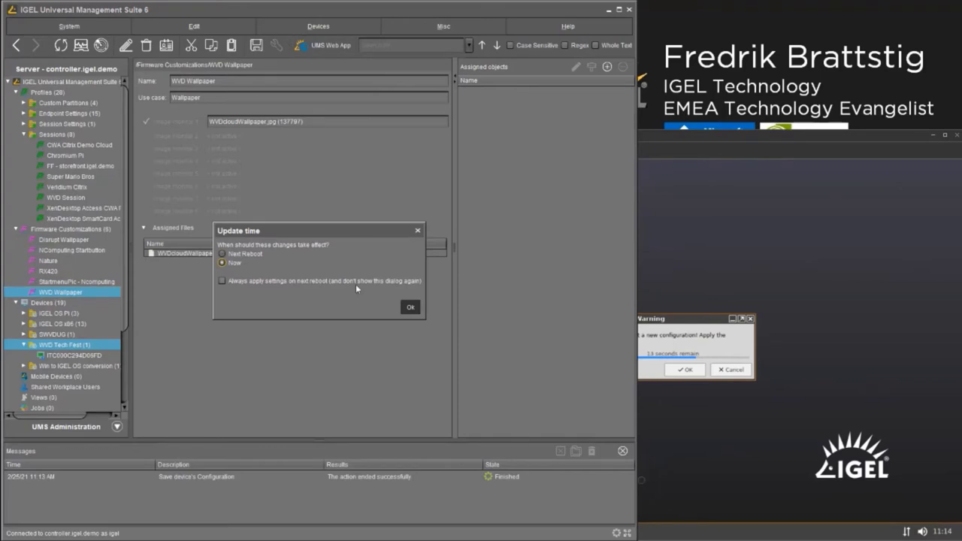
left_click(410, 307)
left_click(706, 333)
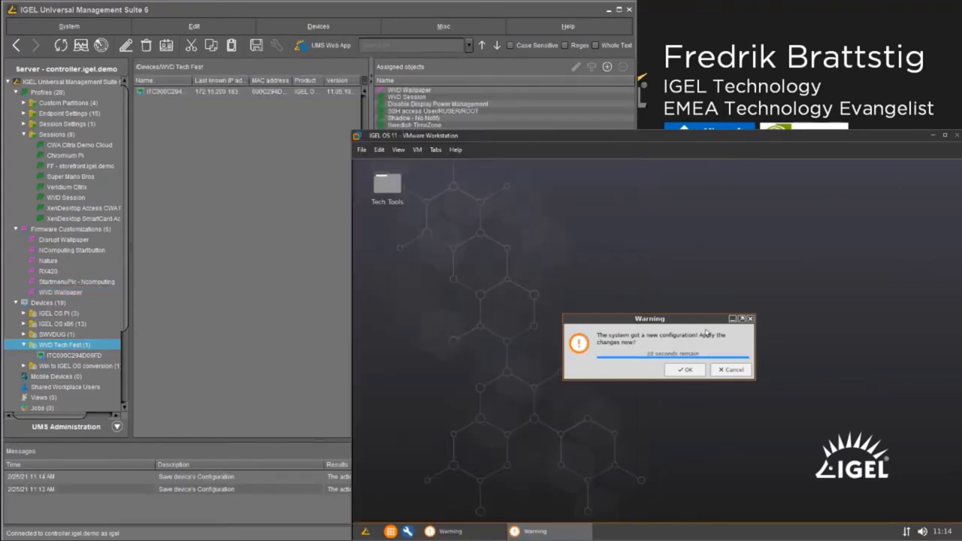
left_click(686, 376)
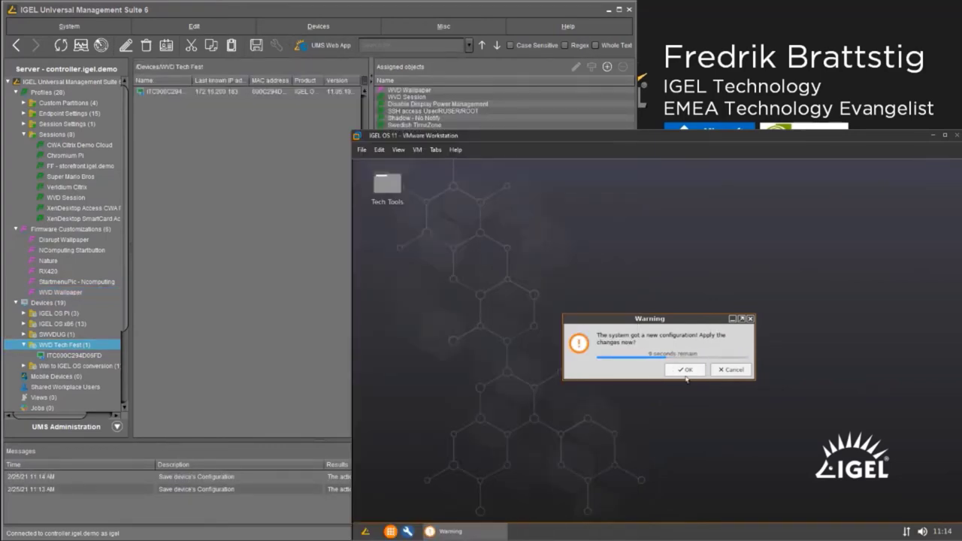
Accept the configuration warning and sign in with the user's username and password.
left_click(685, 370)
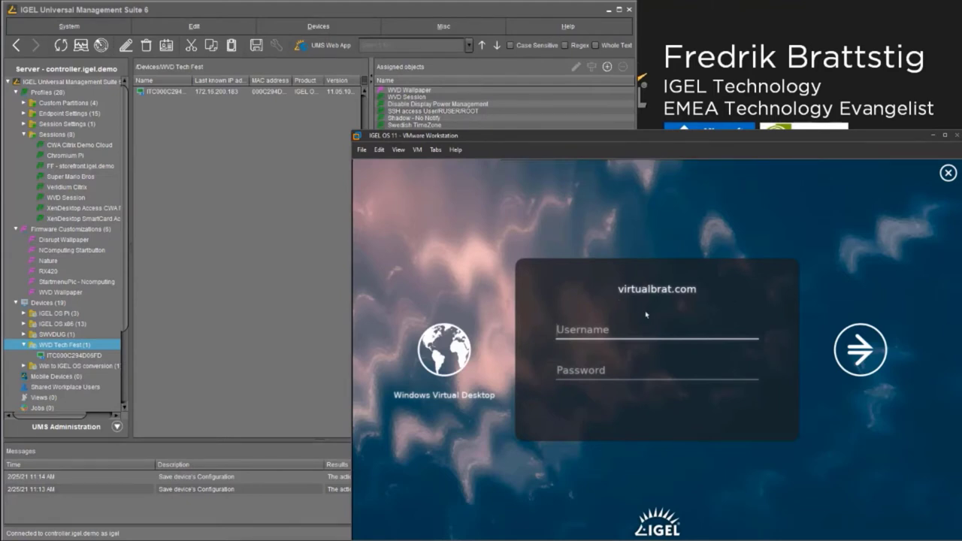
type("fred")
key("Tab")
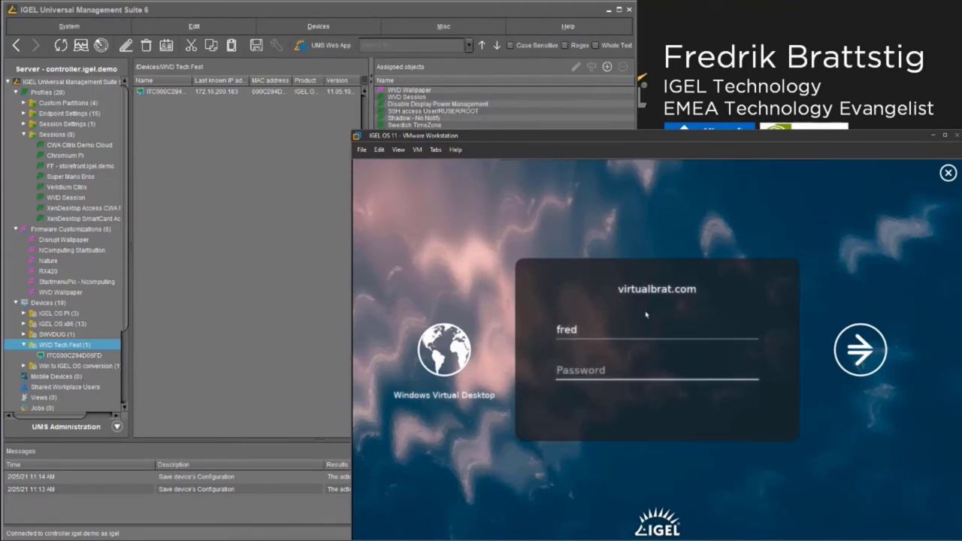
type("*******")
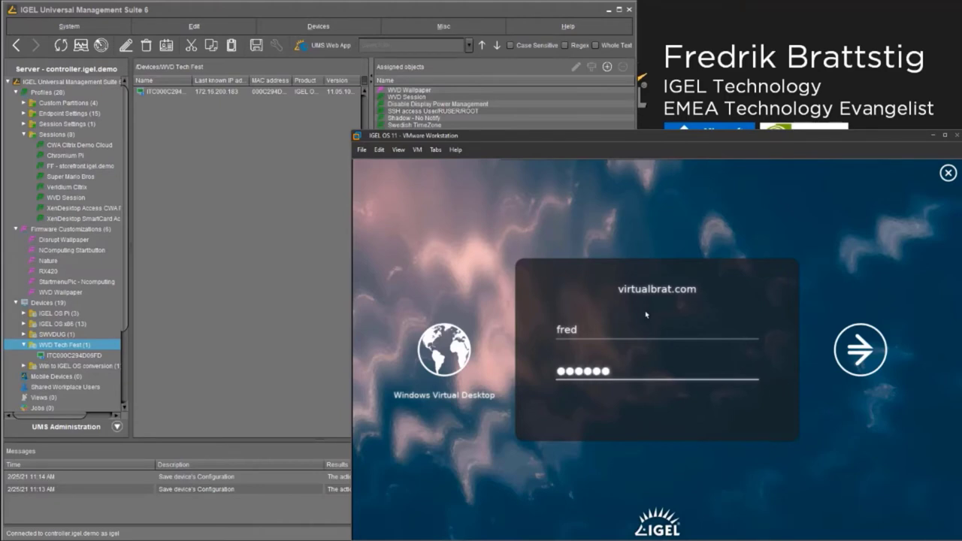
type("**")
key("Return")
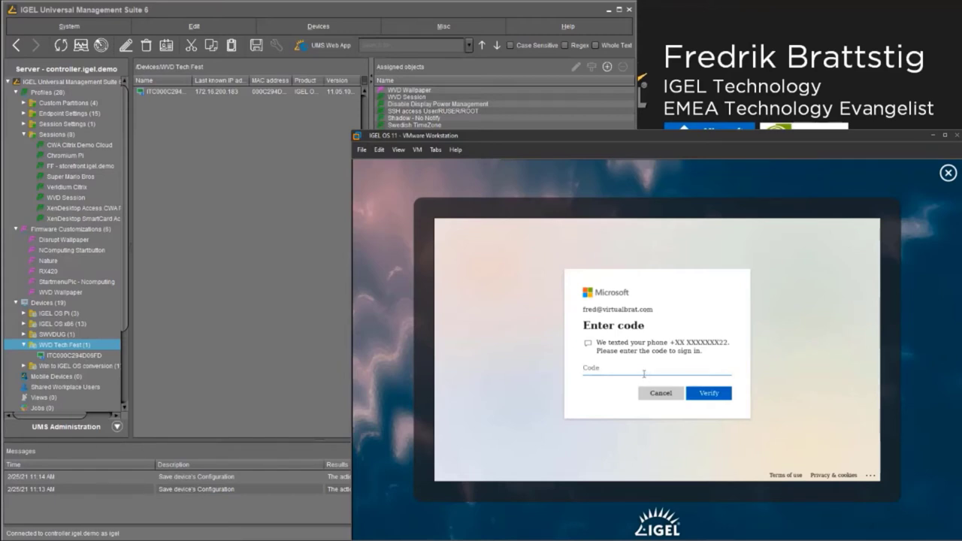
Enter the texted verification code to finish sign-in, then move the VM window slightly up.
left_click(712, 397)
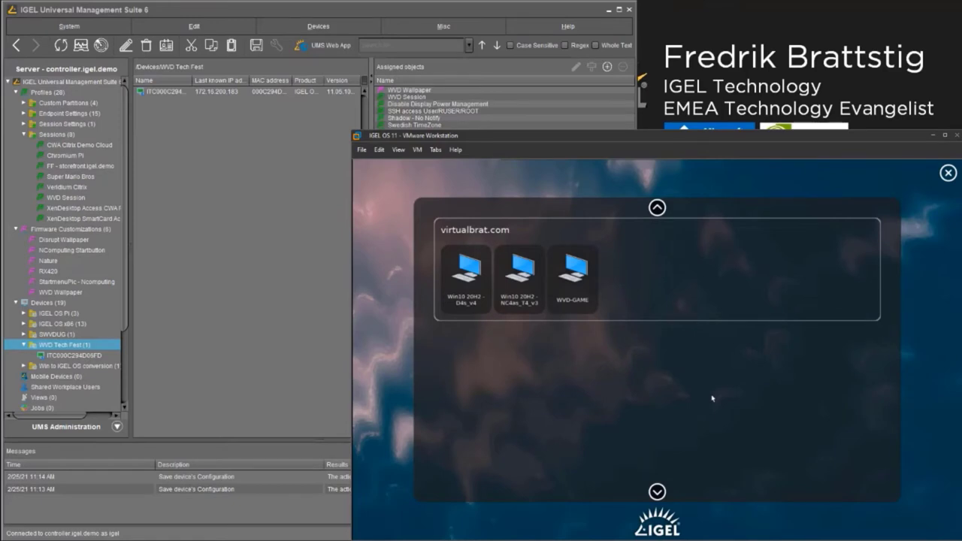
mouse_move(761, 161)
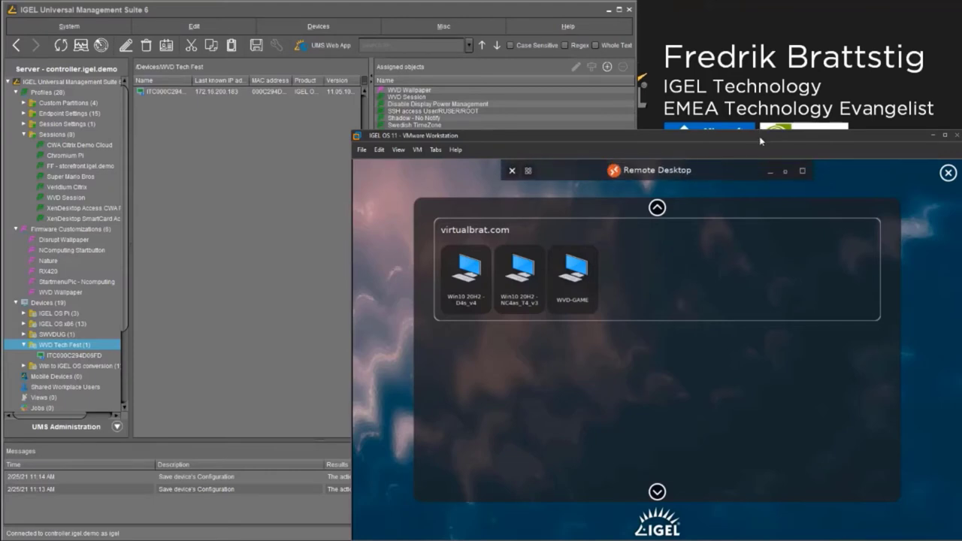
left_click_drag(761, 140, 749, 109)
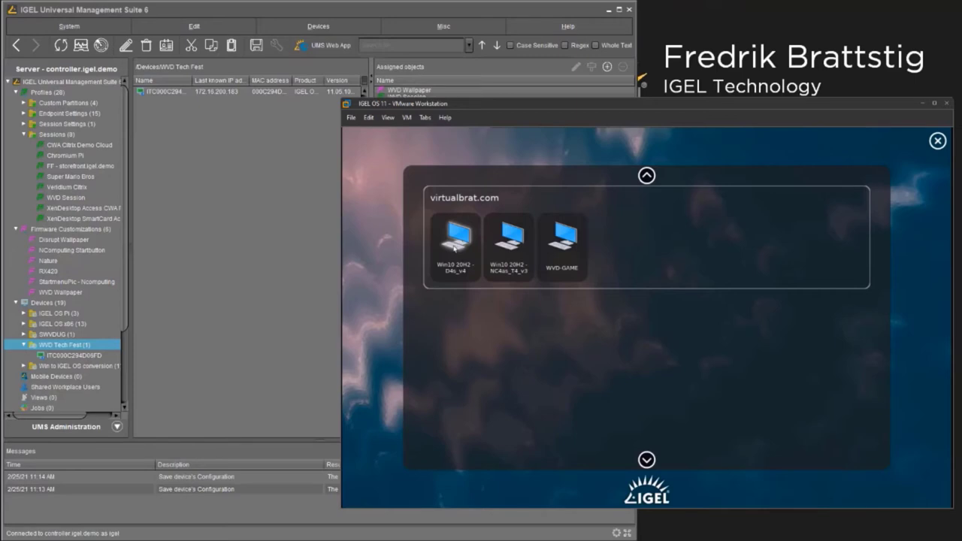
Launch the Win10 20H2 - D4s_v4 desktop from the virtualbrat.com workspace.
left_click(454, 242)
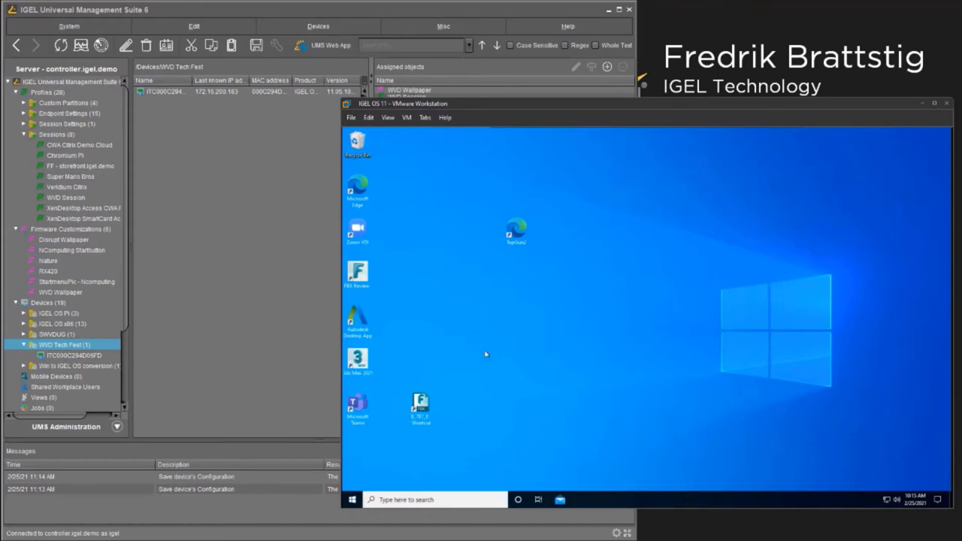
mouse_move(644, 122)
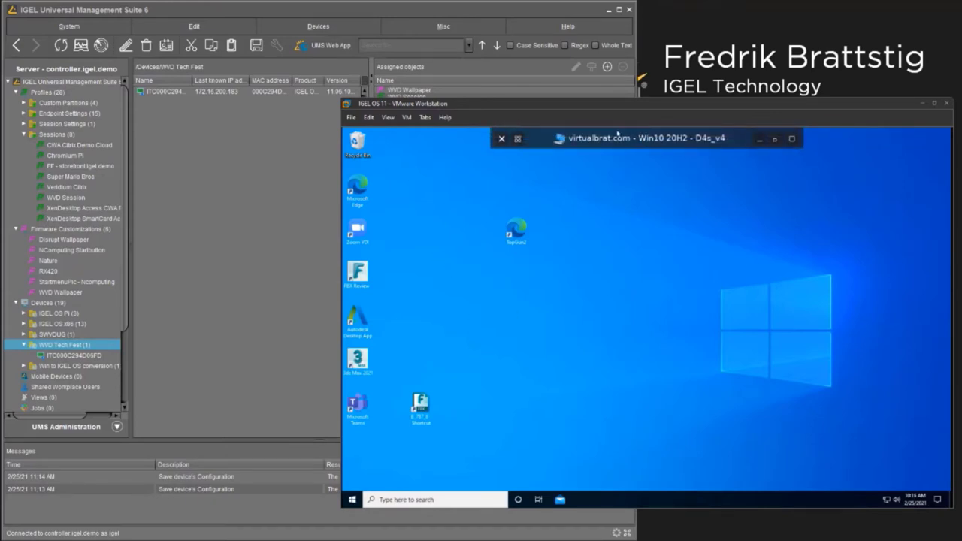
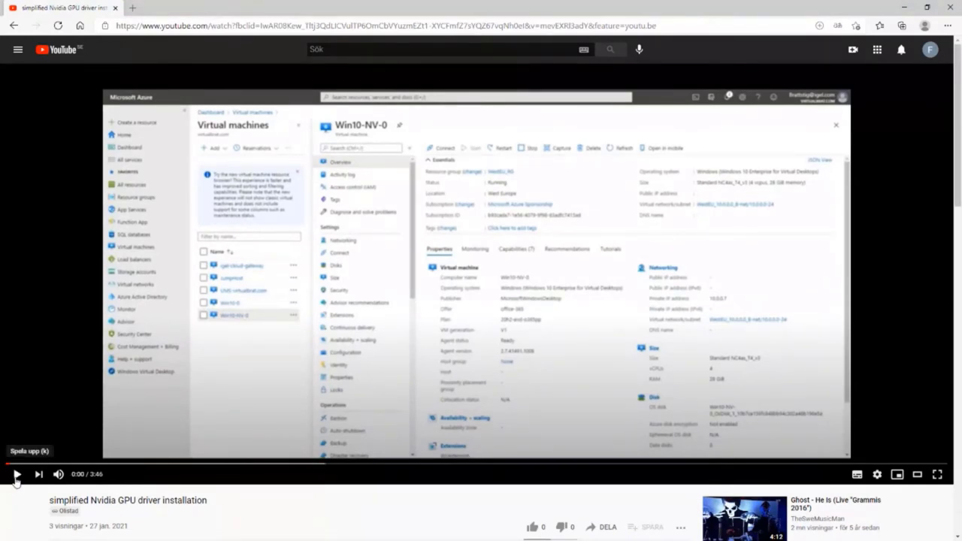
Play the 'simplified Nvidia GPU driver installation' video and switch it to full screen.
left_click(16, 474)
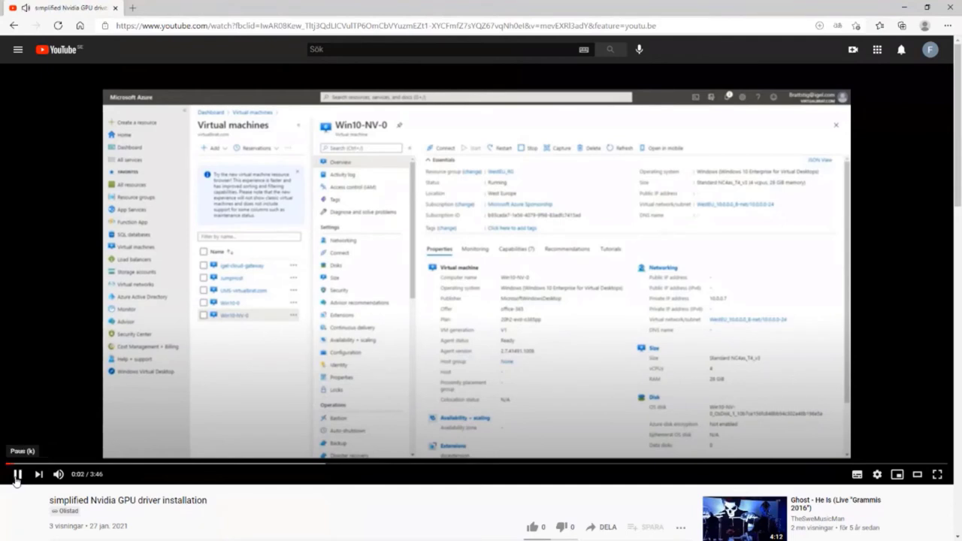
mouse_move(75, 480)
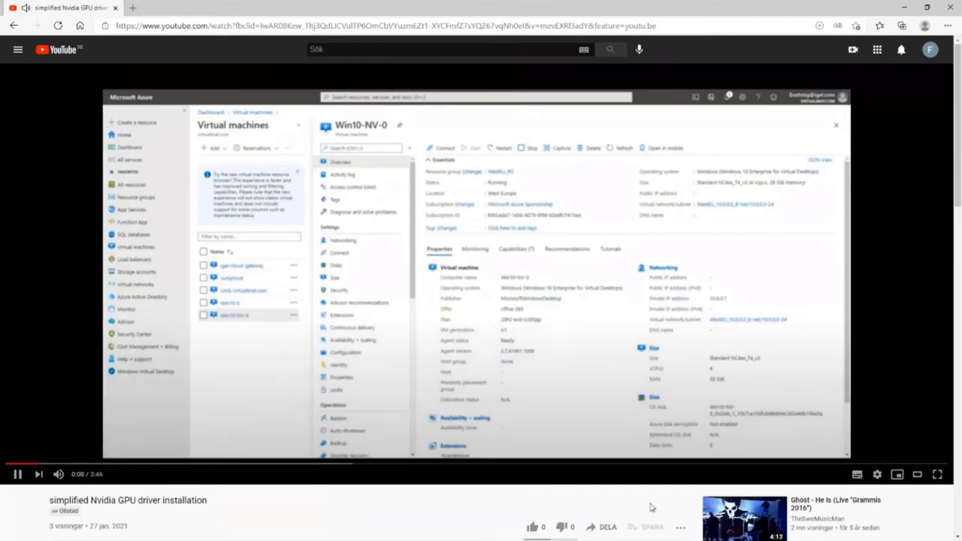
left_click(938, 475)
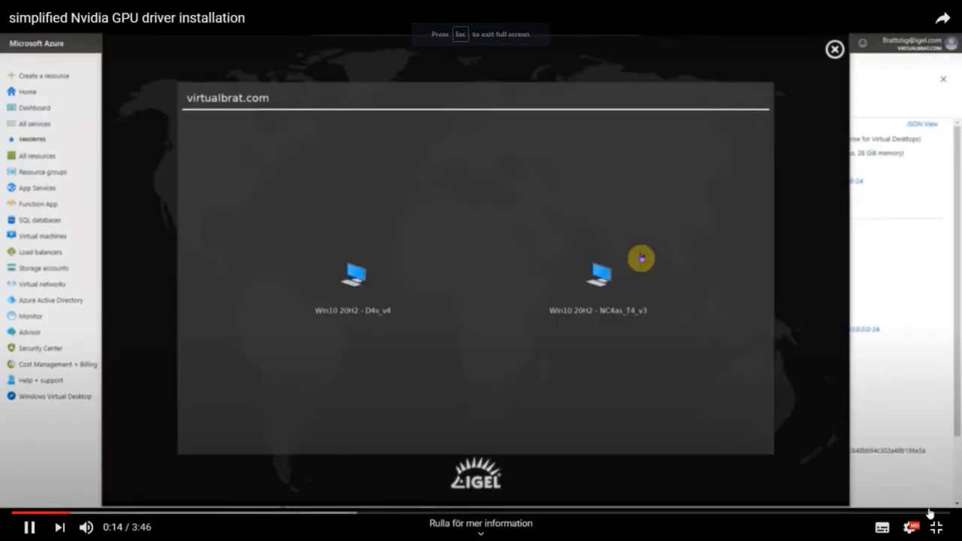
Mute the full-screen video's sound by bringing the volume to zero.
left_click(909, 528)
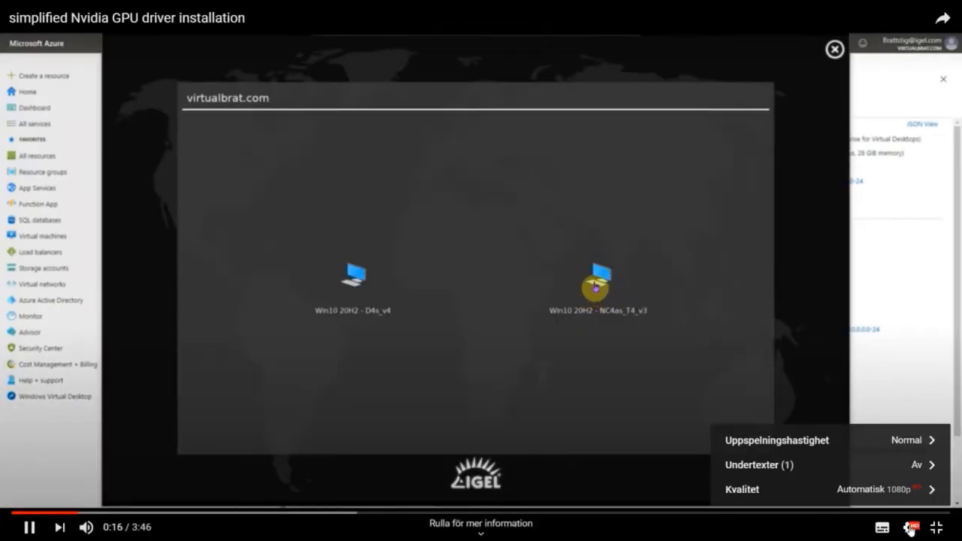
left_click(909, 528)
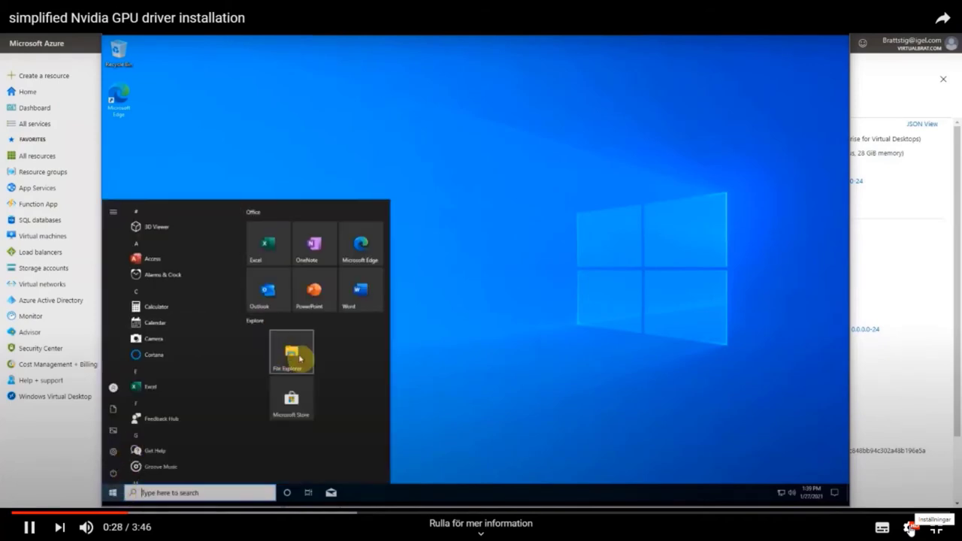
mouse_move(120, 536)
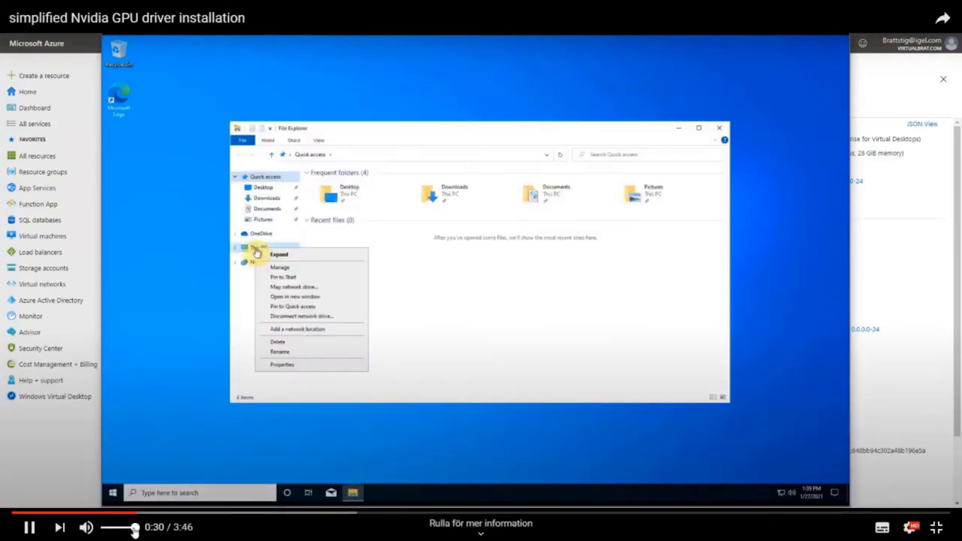
left_click_drag(136, 534, 105, 533)
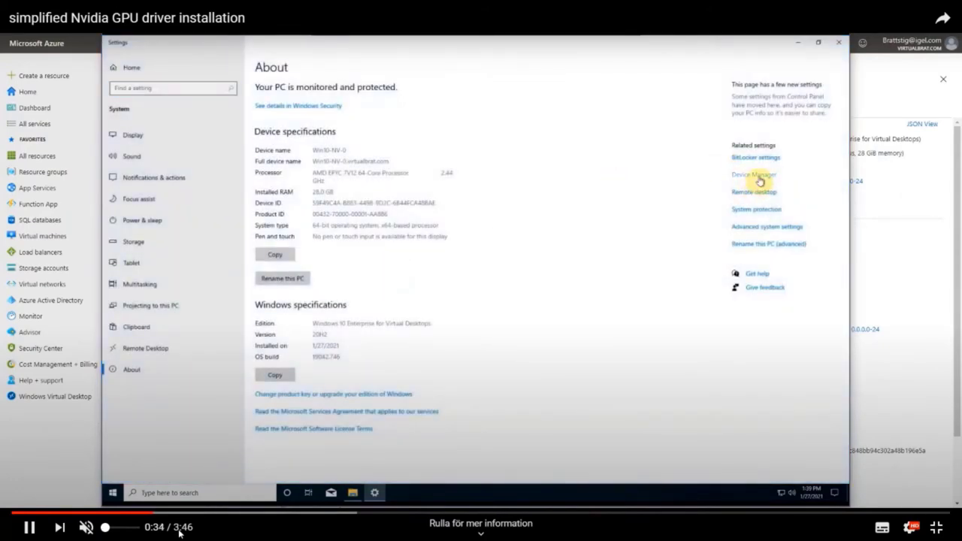
In the VM's Device Manager, inspect the unrecognized Display Controller, then close Device Manager and Settings.
left_click(759, 181)
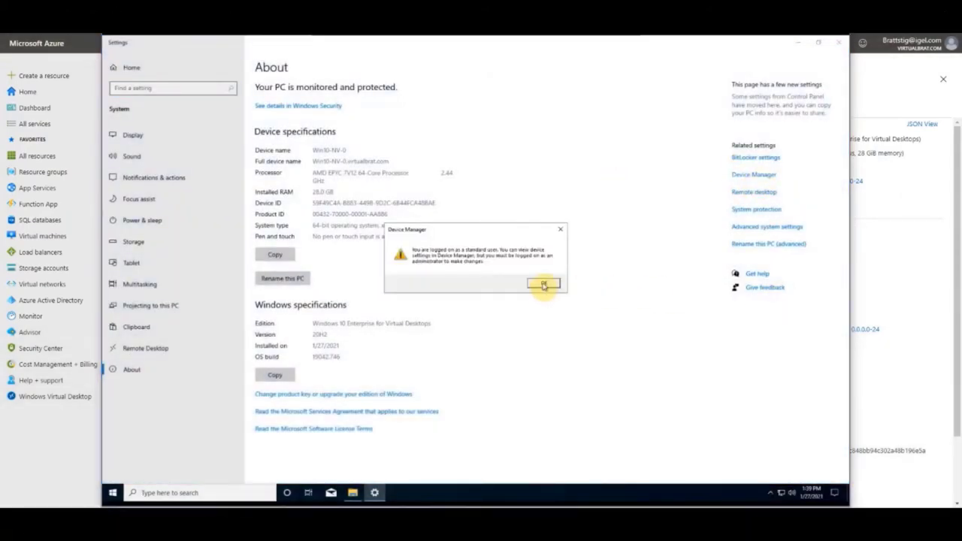
left_click(544, 284)
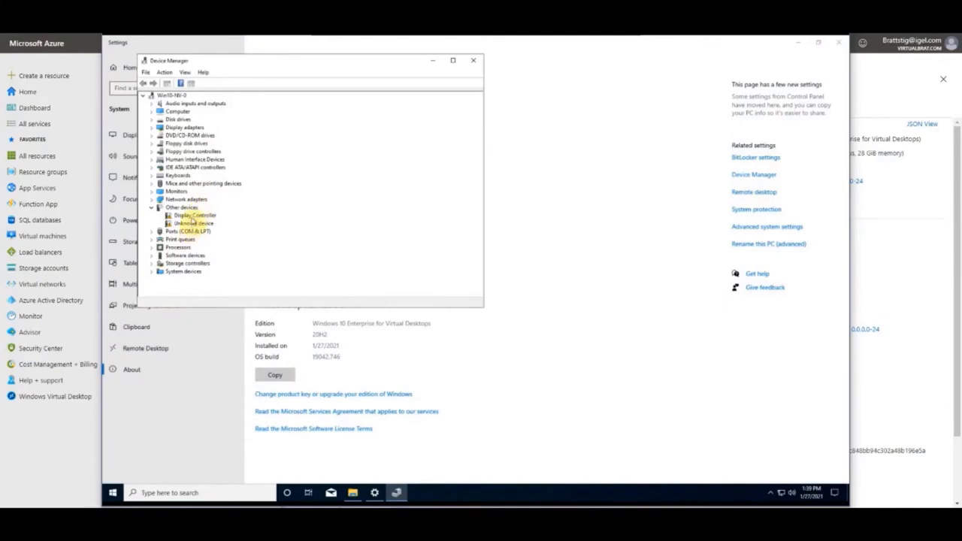
left_click(194, 217)
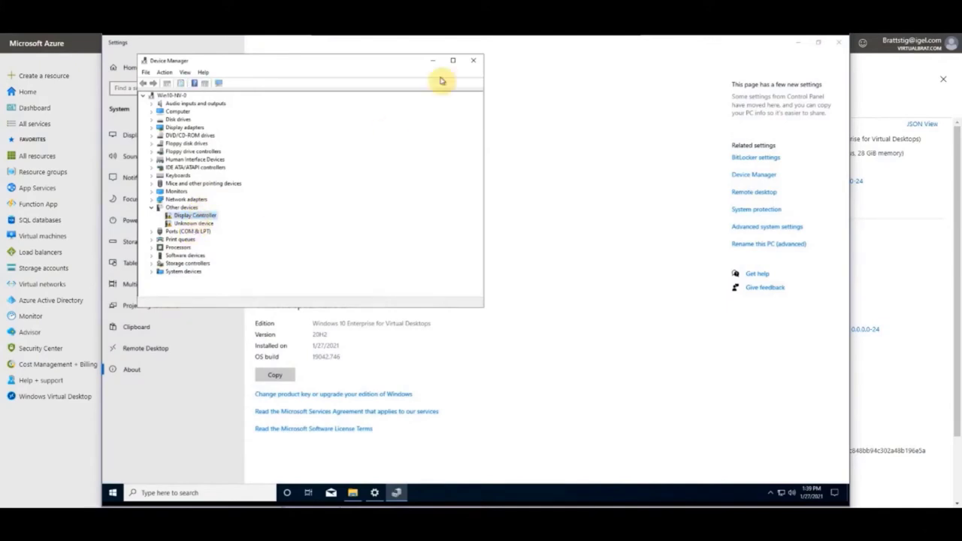
left_click(477, 62)
left_click(835, 48)
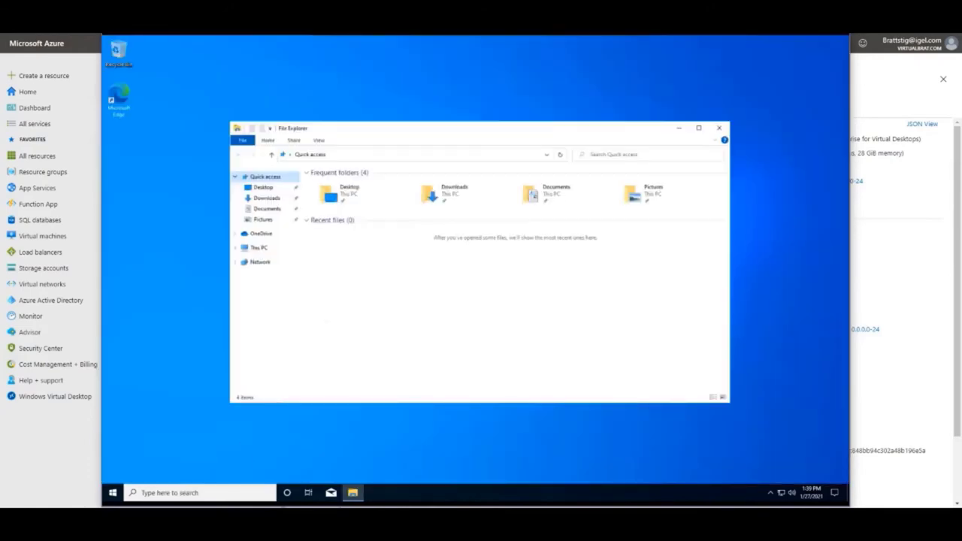
Sign out of the virtual desktop through the start menu's account options.
left_click(112, 492)
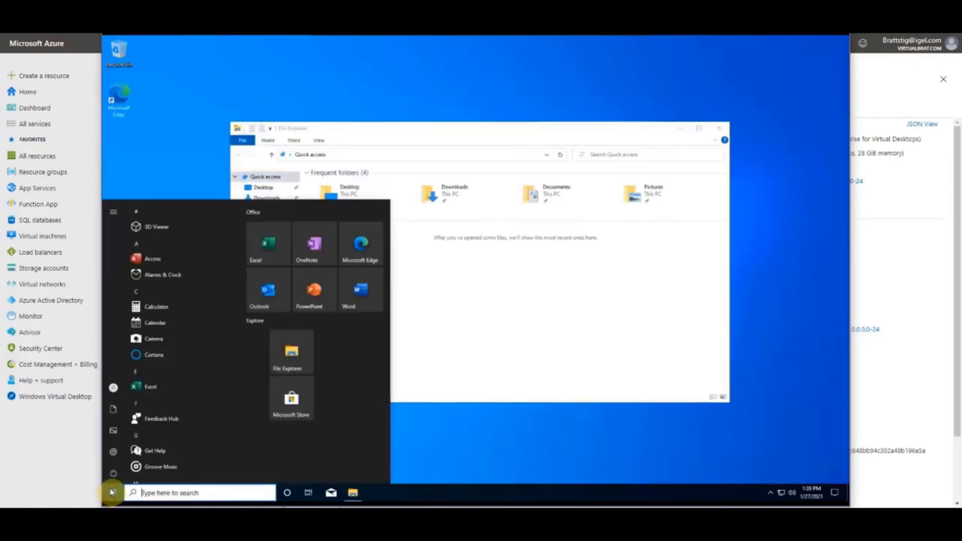
left_click(124, 386)
left_click(123, 366)
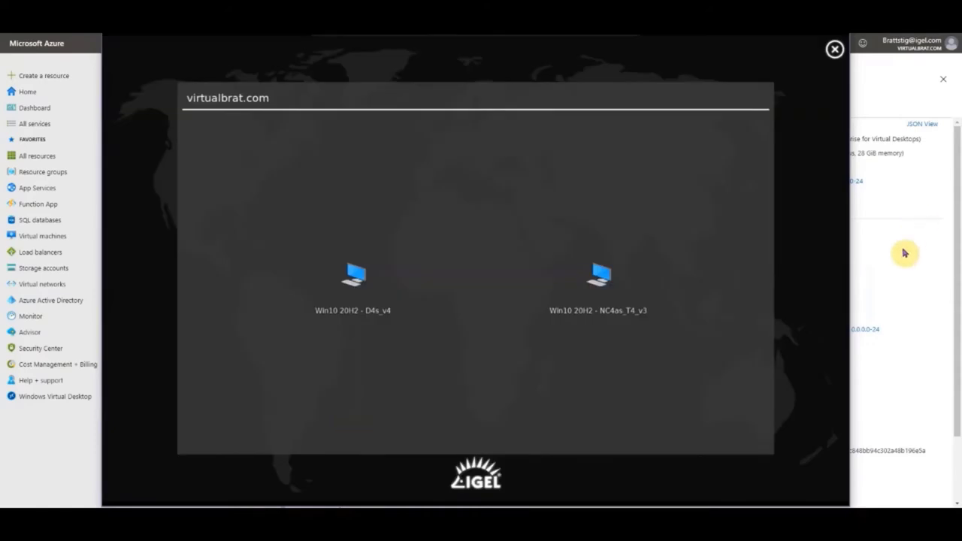
Add the NVIDIA GPU Driver Extension to Win10-NV-0 and confirm its installation.
left_click(904, 254)
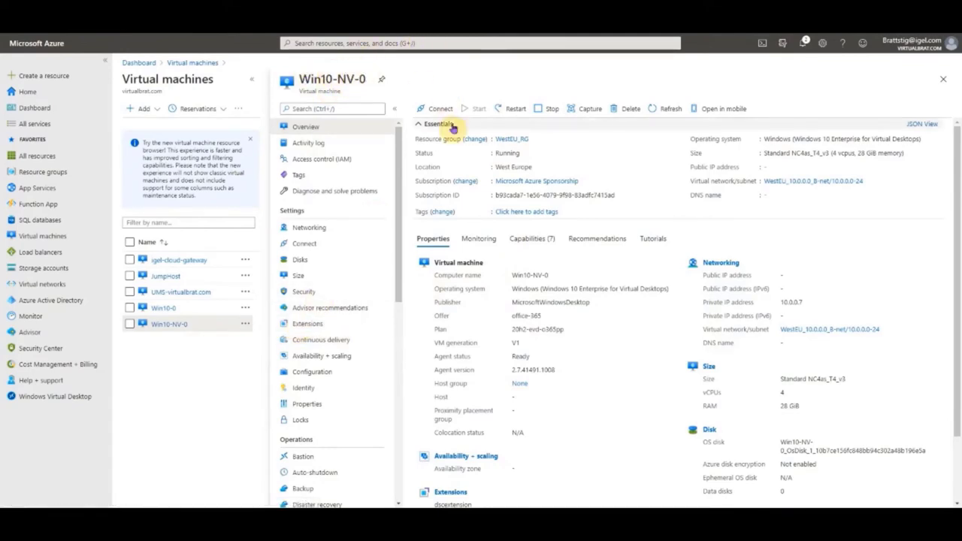
left_click(315, 324)
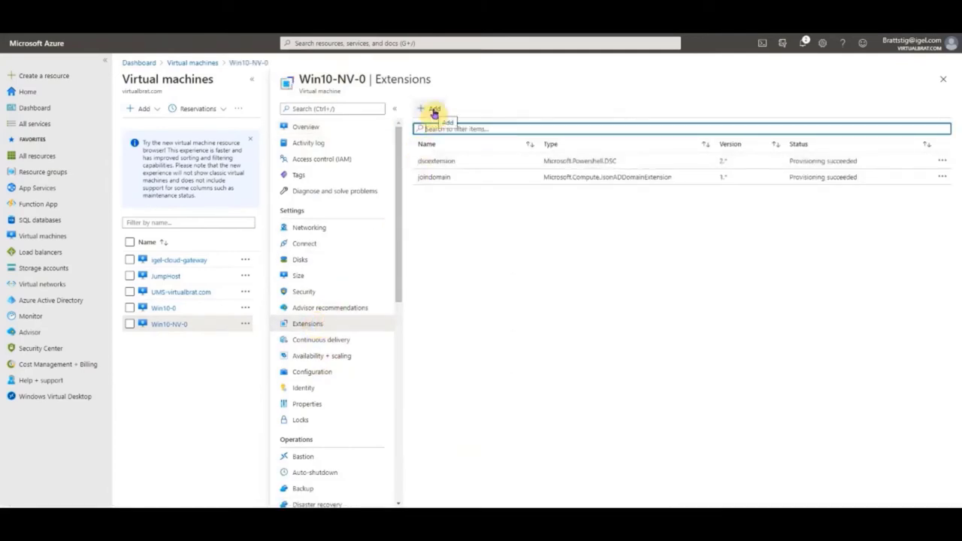
left_click(434, 112)
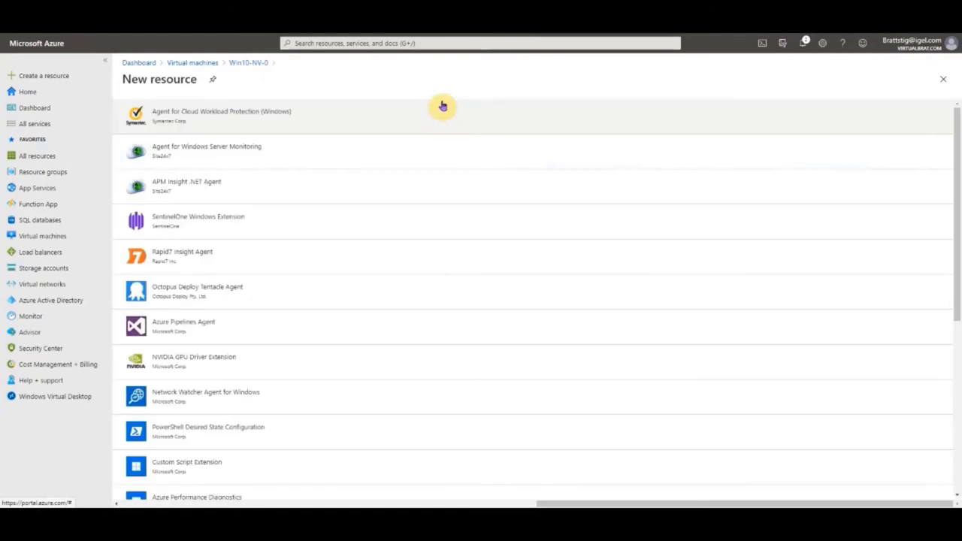
left_click(190, 361)
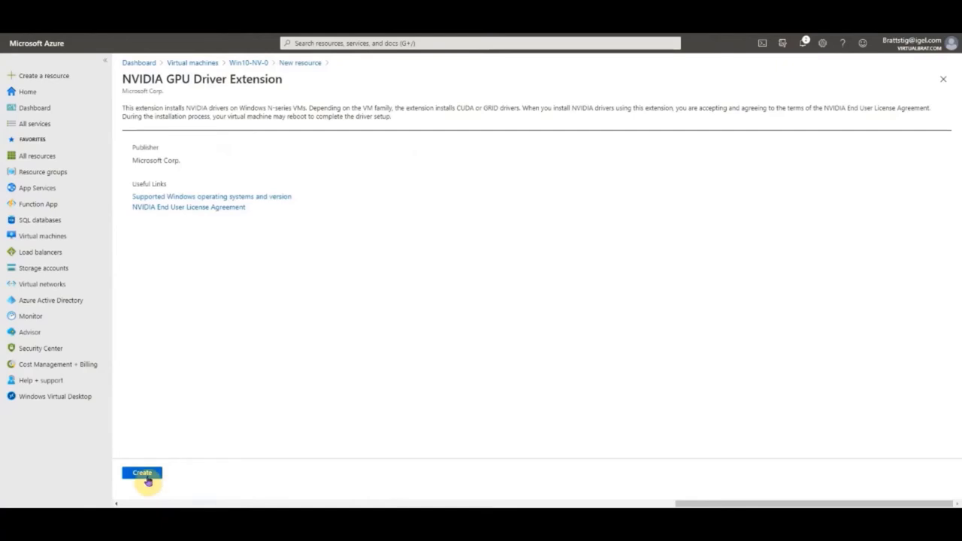
left_click(147, 477)
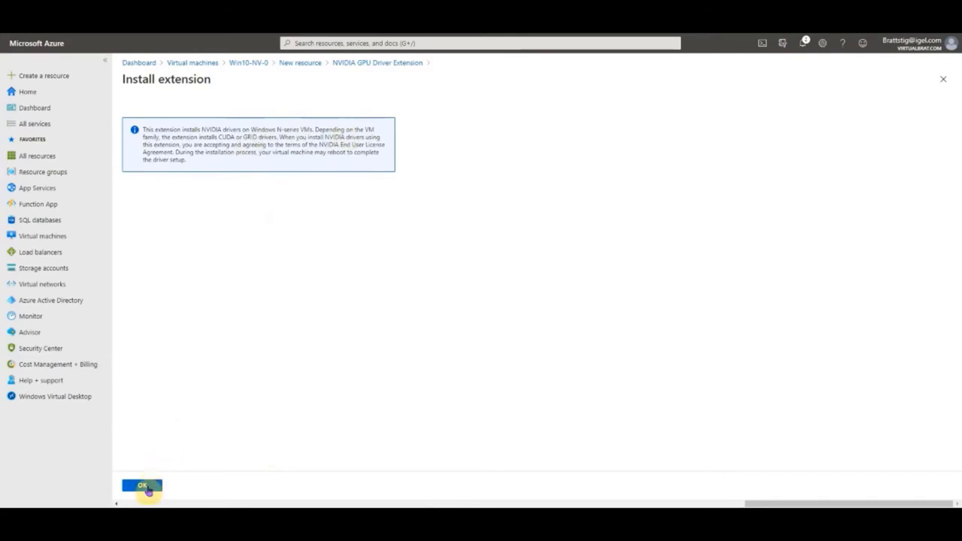
left_click(142, 485)
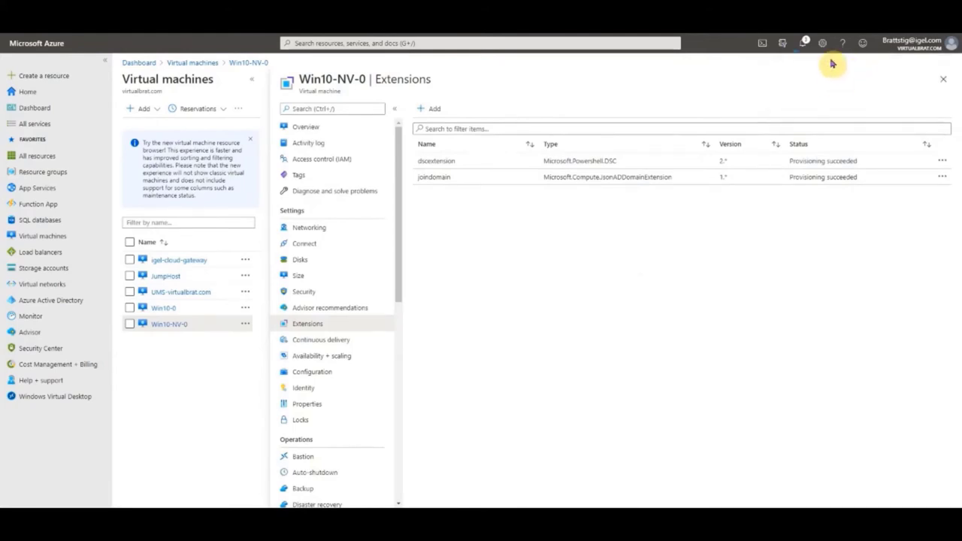
Open the in-progress NVIDIA driver deployment's Overview from the notifications list.
left_click(803, 43)
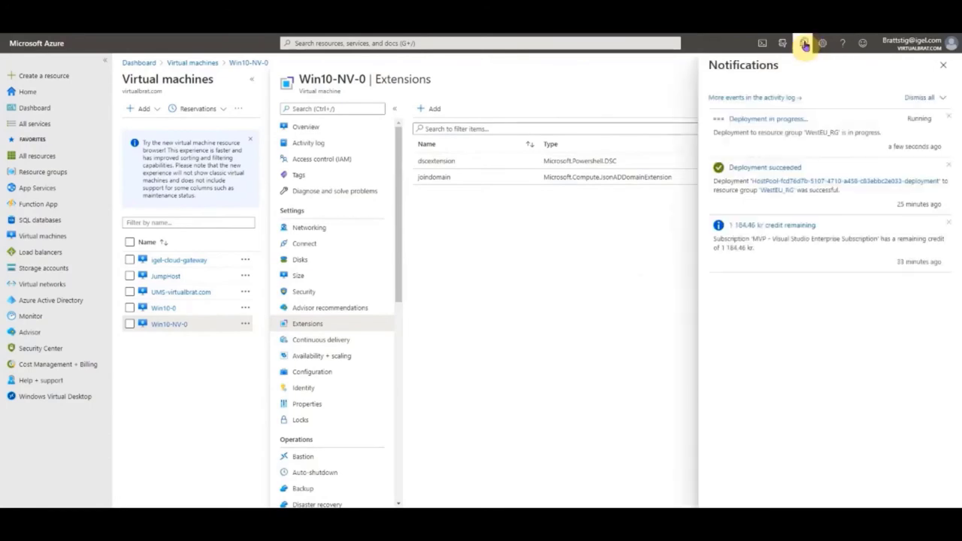
left_click(763, 120)
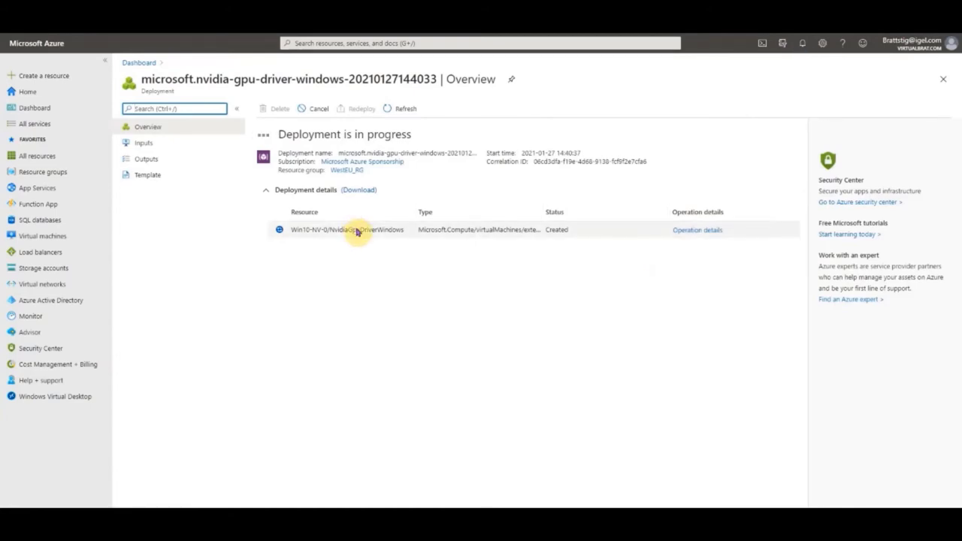
left_click(353, 228)
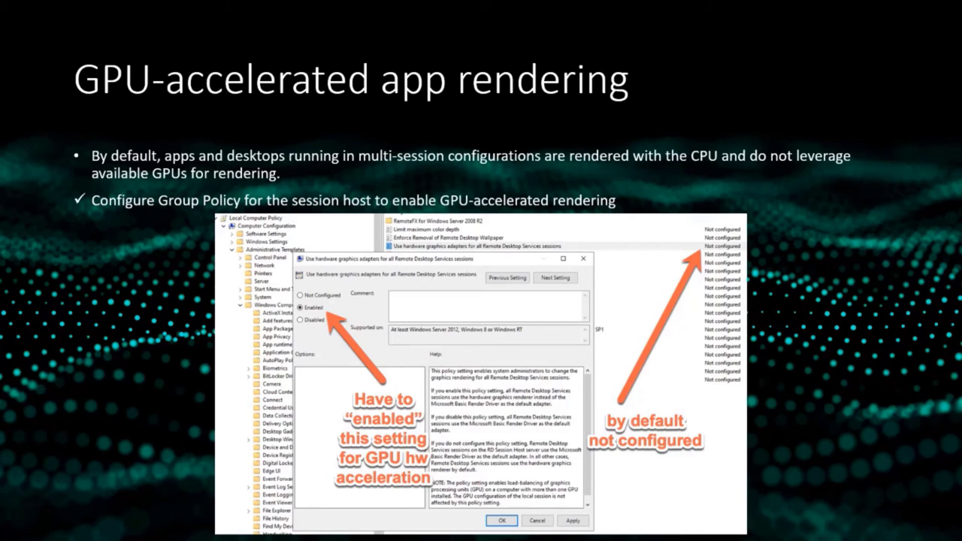
Advance the slideshow to the Fullscreen AVC444 slide.
key("Right")
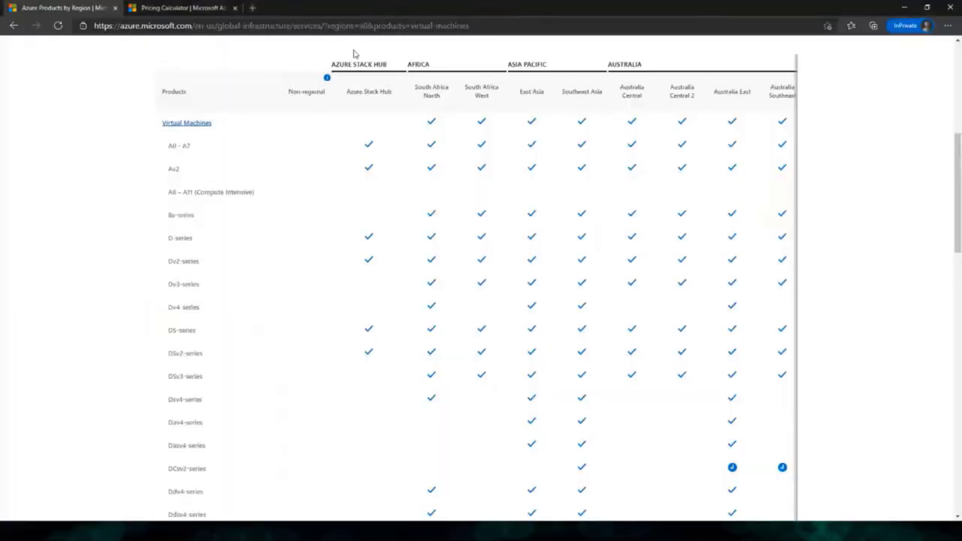
Scroll to the NC, ND and NV series rows and highlight their US region availability.
scroll(188, 325, "down", 2)
scroll(225, 308, "down", 10)
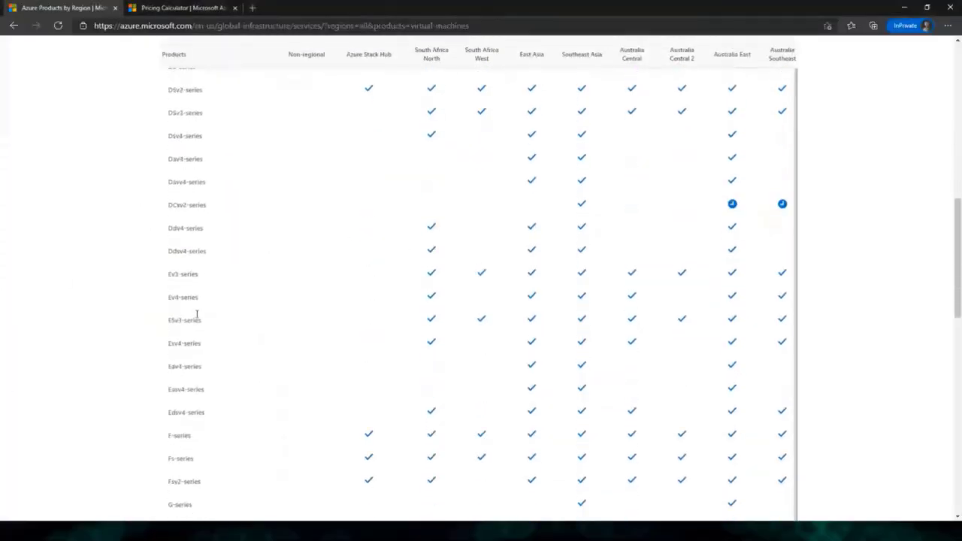
scroll(226, 301, "down", 4)
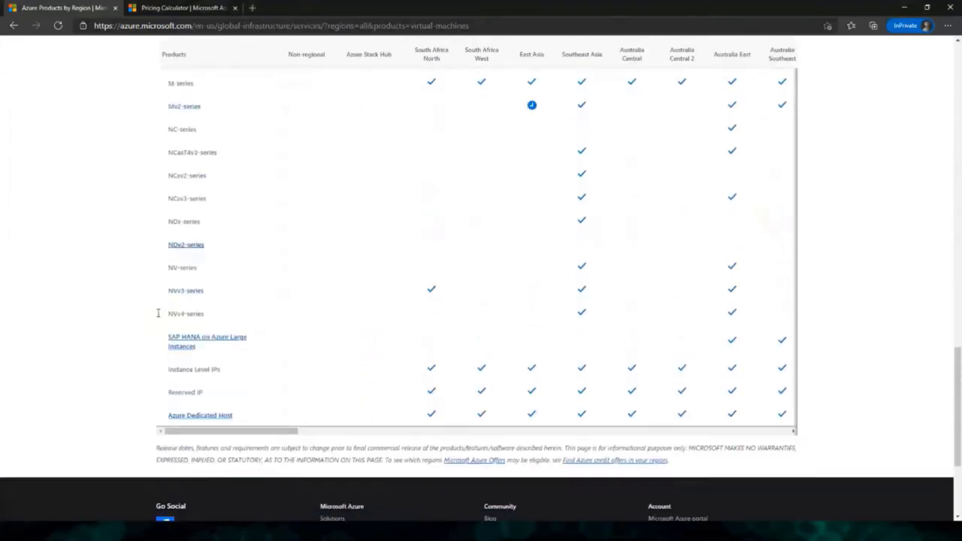
left_click_drag(173, 287, 670, 283)
left_click_drag(251, 427, 731, 428)
left_click_drag(667, 92, 666, 364)
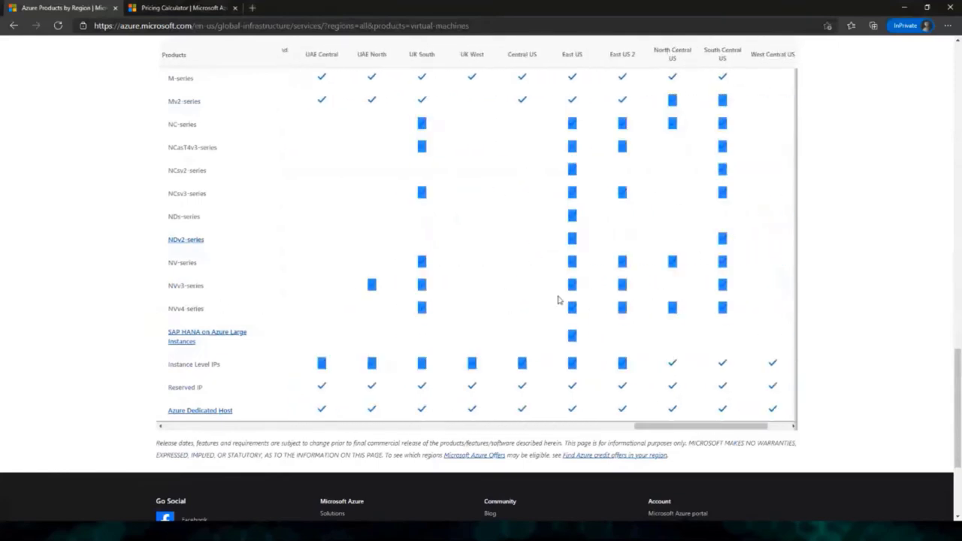
left_click(483, 228)
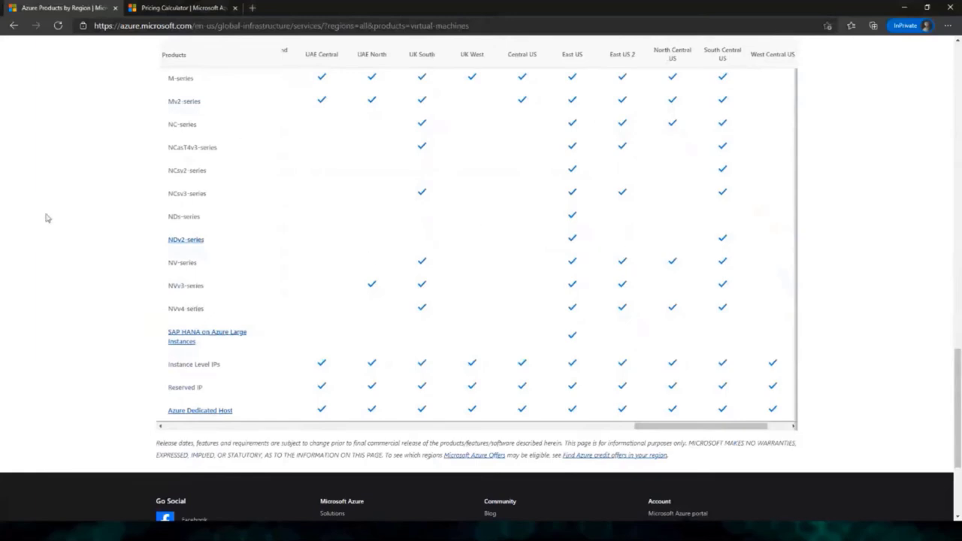
key("alt+Tab")
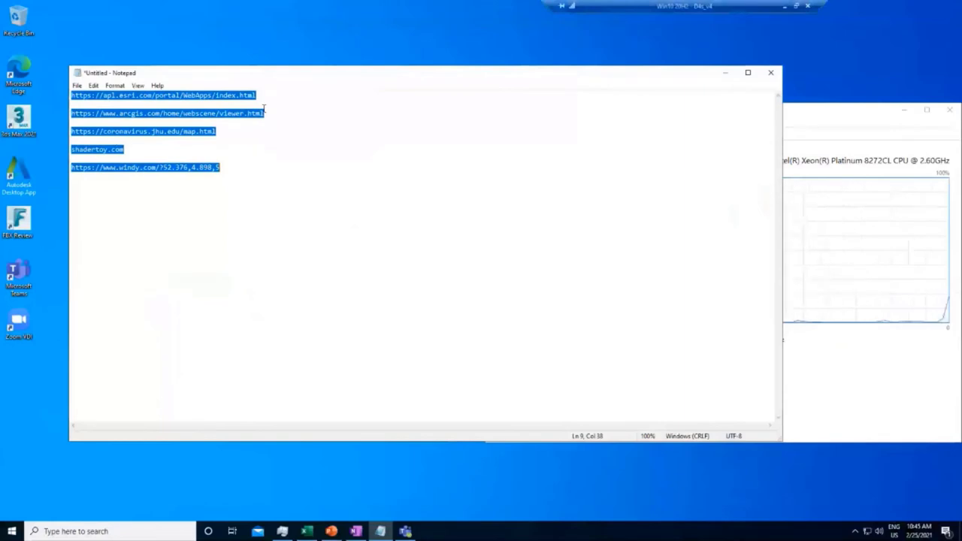
Select the Esri APL demos address in Notepad and open Task Manager's CPU view.
left_click(269, 106)
left_click_drag(259, 95, 95, 96)
left_click(82, 110)
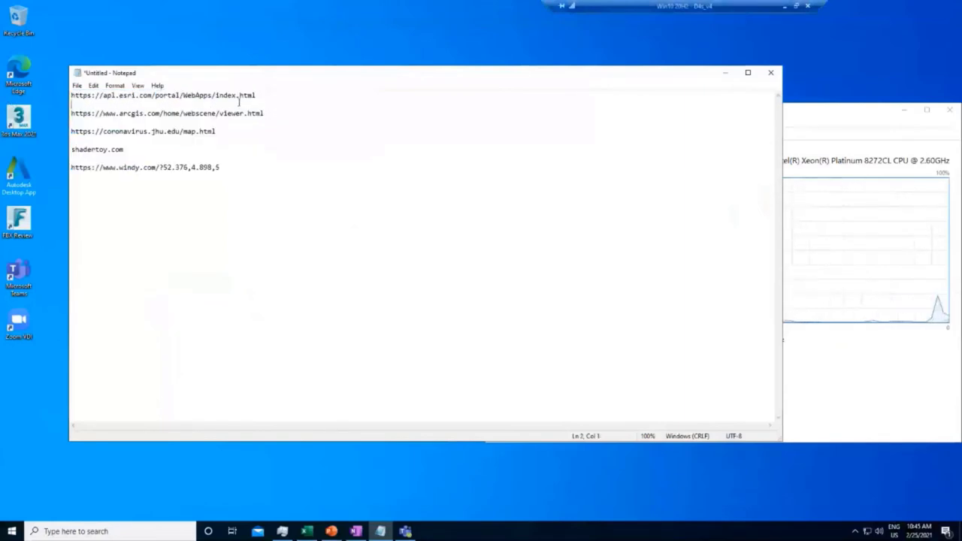
left_click_drag(275, 95, 71, 95)
key("ctrl+c")
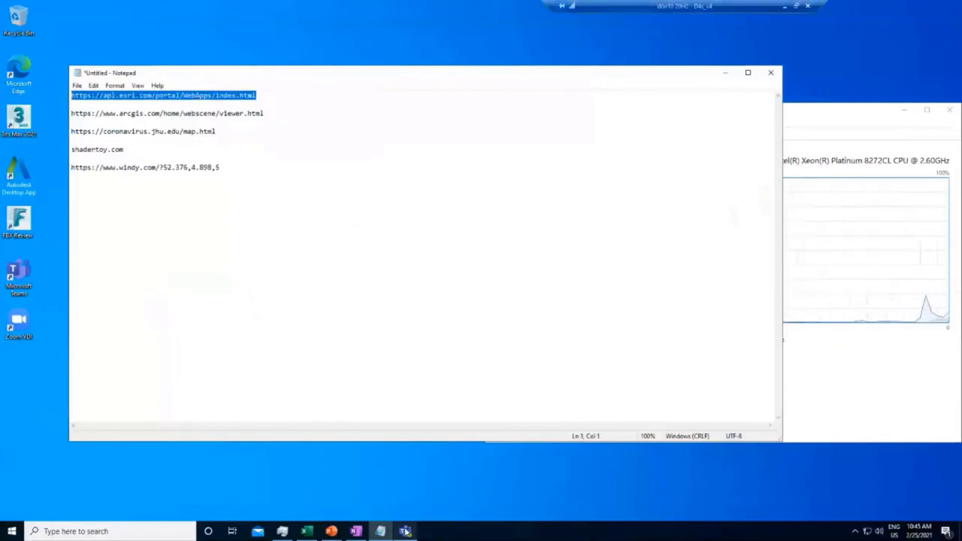
right_click(469, 533)
left_click(496, 481)
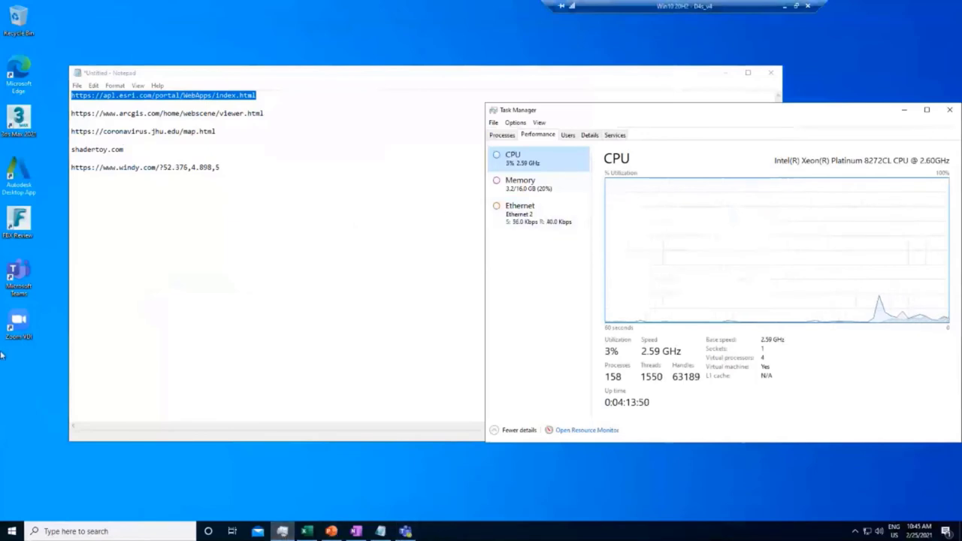
Open the Esri APL demos address in Edge and move the window to reveal the CPU graph.
double_click(19, 75)
key("ctrl+v")
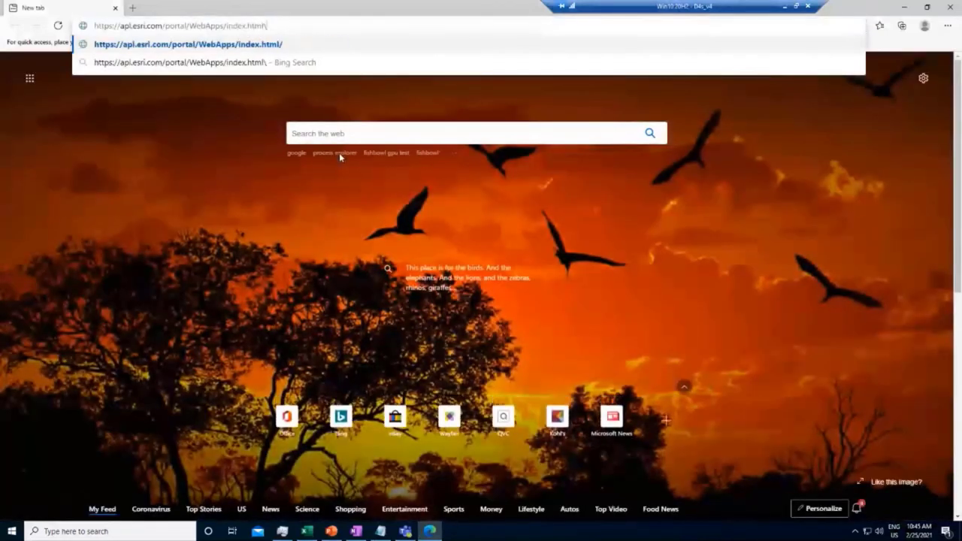
key("Return")
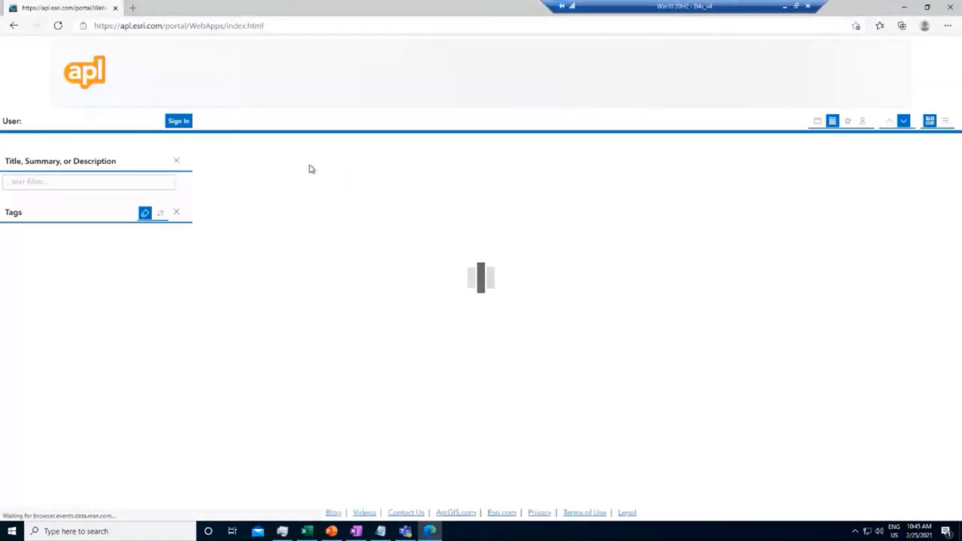
double_click(335, 5)
left_click_drag(286, 9, 336, 13)
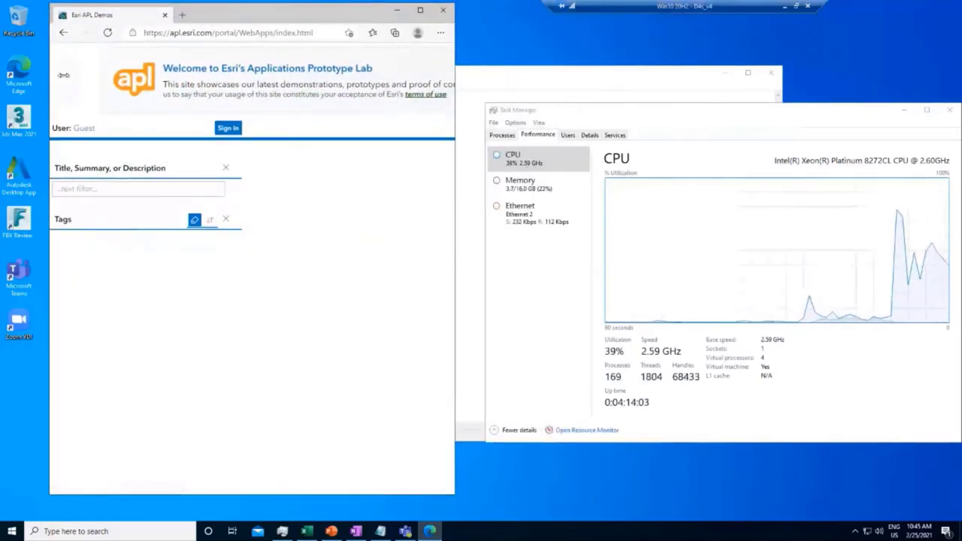
left_click_drag(241, 27, 309, 184)
Load the ArcGIS Scene Viewer address in Edge and highlight its hardware acceleration error.
left_click(282, 114)
left_click_drag(281, 113, 71, 113)
key("Down")
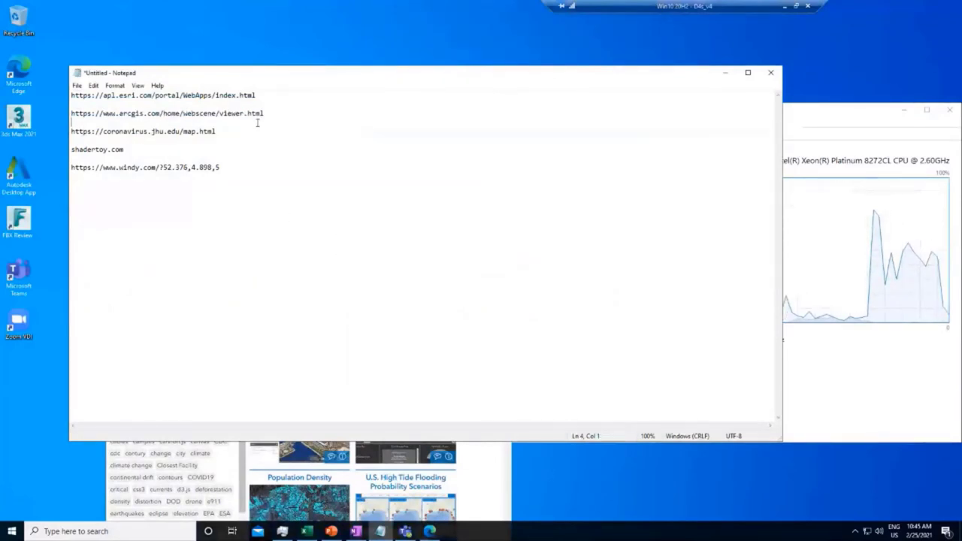
left_click_drag(136, 113, 71, 112)
key("ctrl+c")
left_click(499, 484)
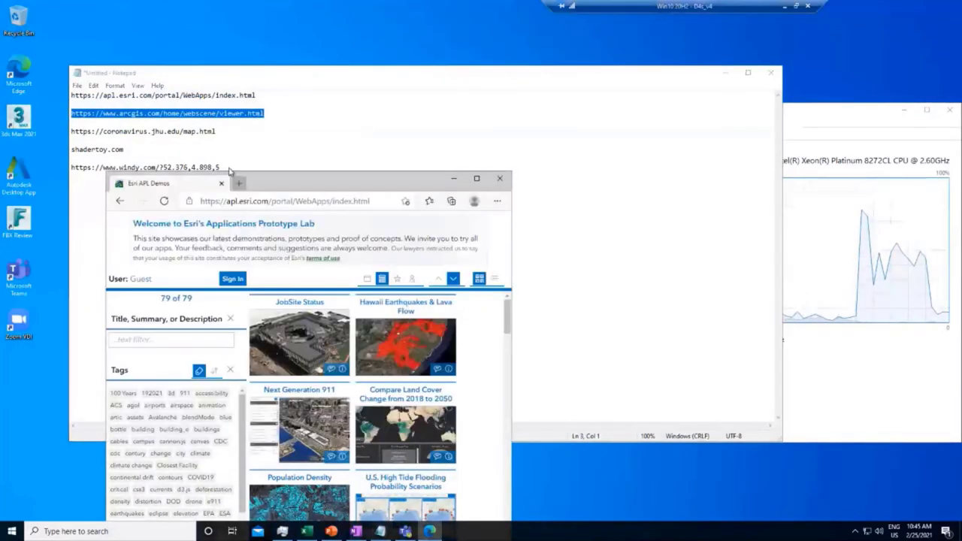
left_click(284, 201)
key("ctrl+v")
key("Return")
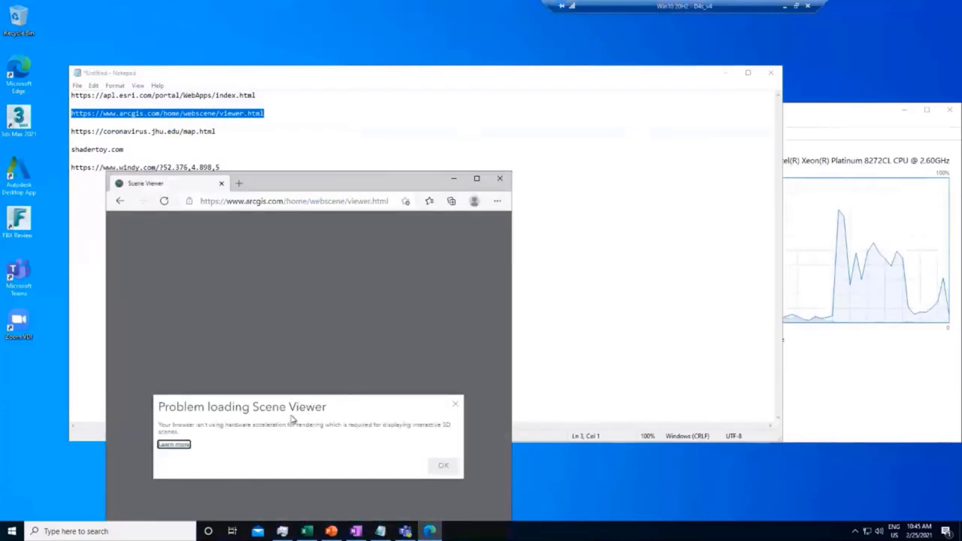
left_click_drag(181, 427, 333, 425)
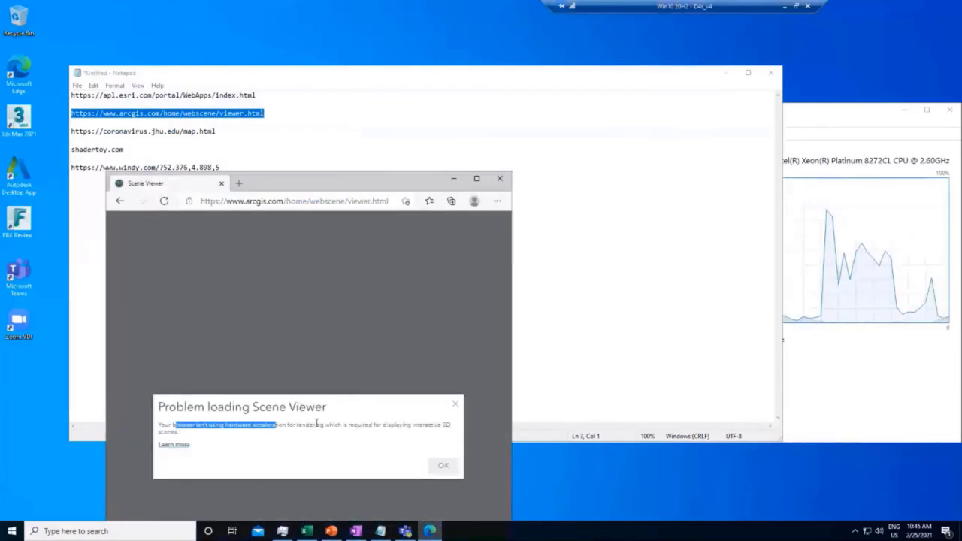
left_click(897, 129)
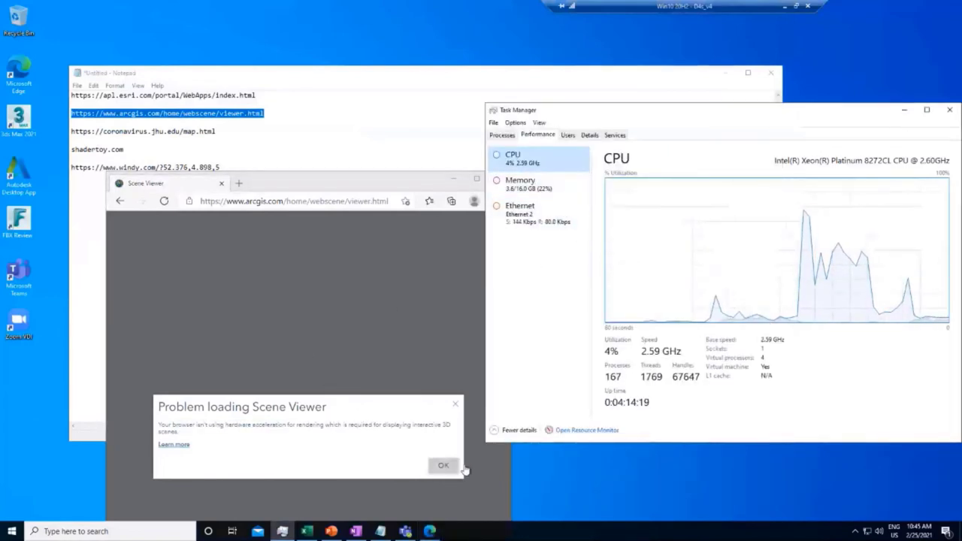
Leave the CPU-only session and switch to the NC4as_T4_v3 GPU remote desktop.
left_click(787, 6)
key("alt+Tab")
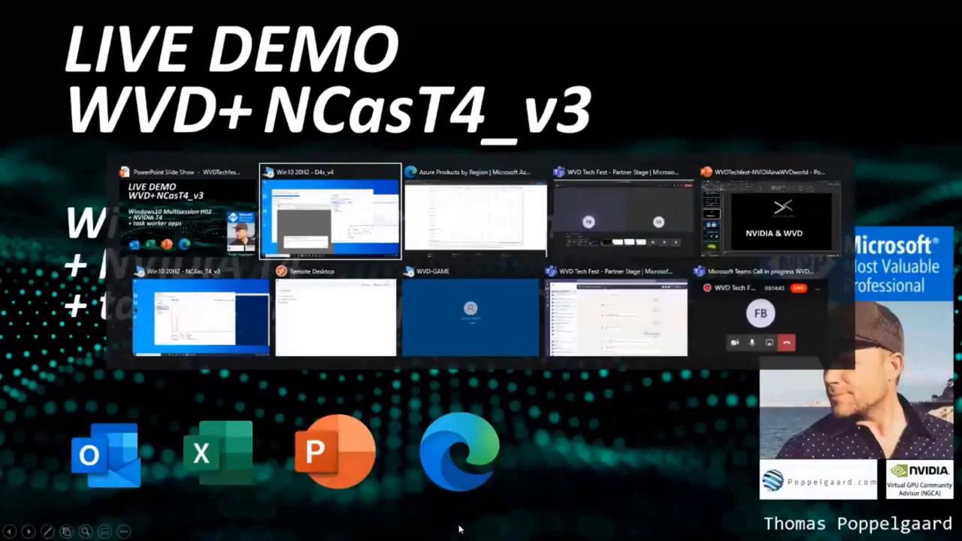
key("alt+Tab")
key("alt+Tab")
key("alt+Tab")
key("alt+Tab")
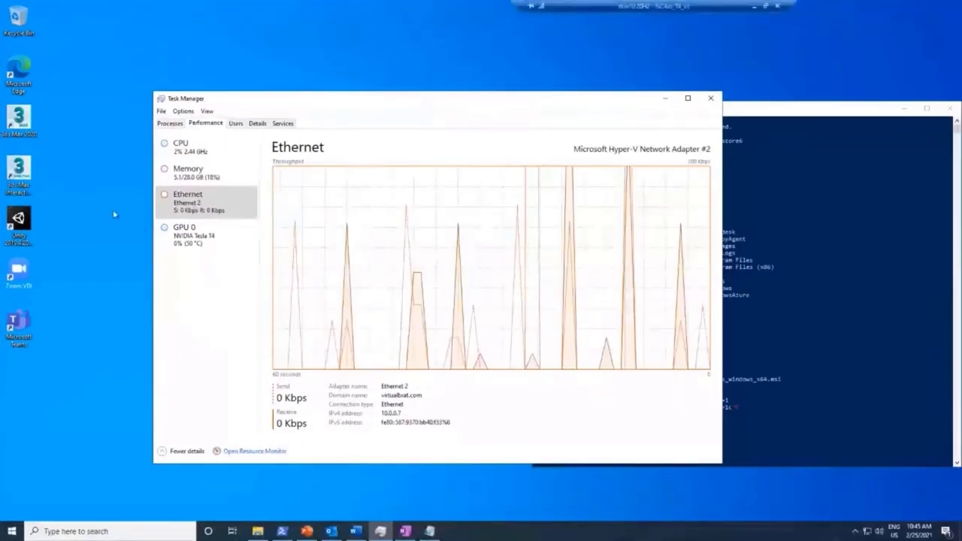
Select the Esri APL demos address in Notepad and place Task Manager on the right.
left_click(430, 532)
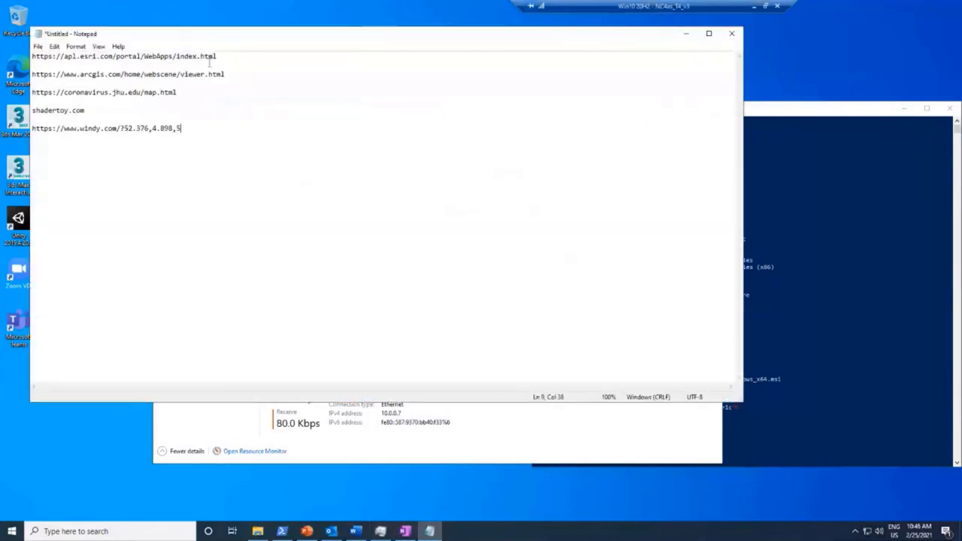
left_click_drag(224, 58, 33, 52)
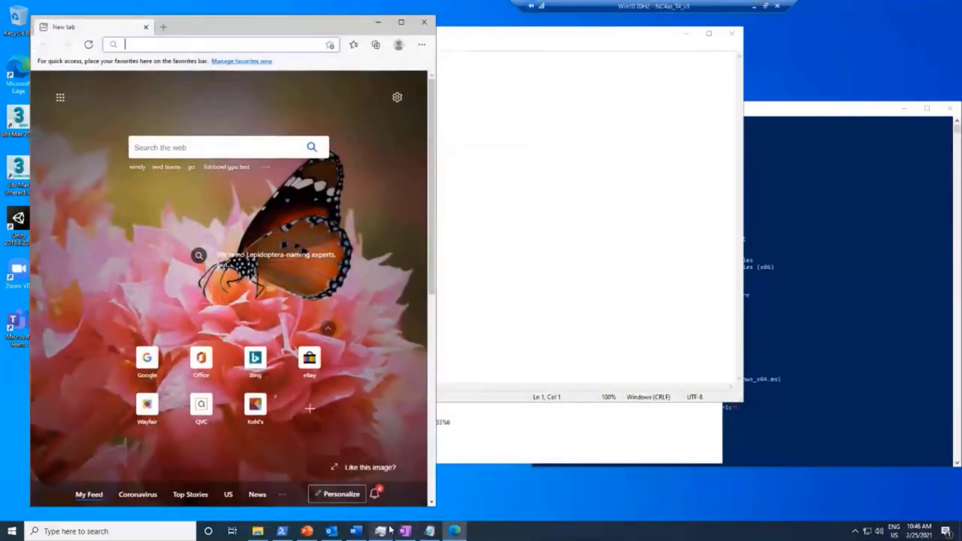
left_click(380, 530)
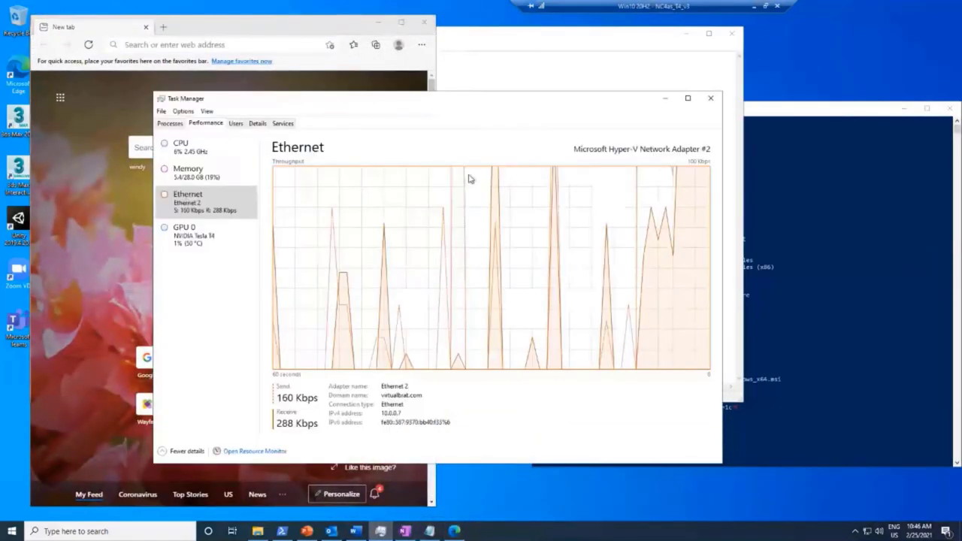
left_click_drag(470, 106, 663, 106)
left_click(218, 45)
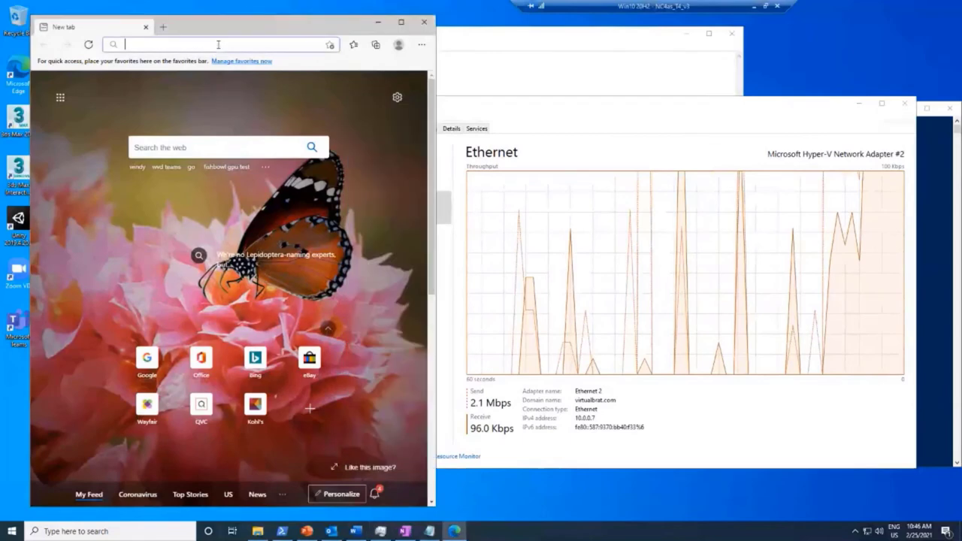
Load the Esri APL demos page in Edge on the GPU machine.
type("https://api.esri.com/portal/WebApps/index.html")
key("Return")
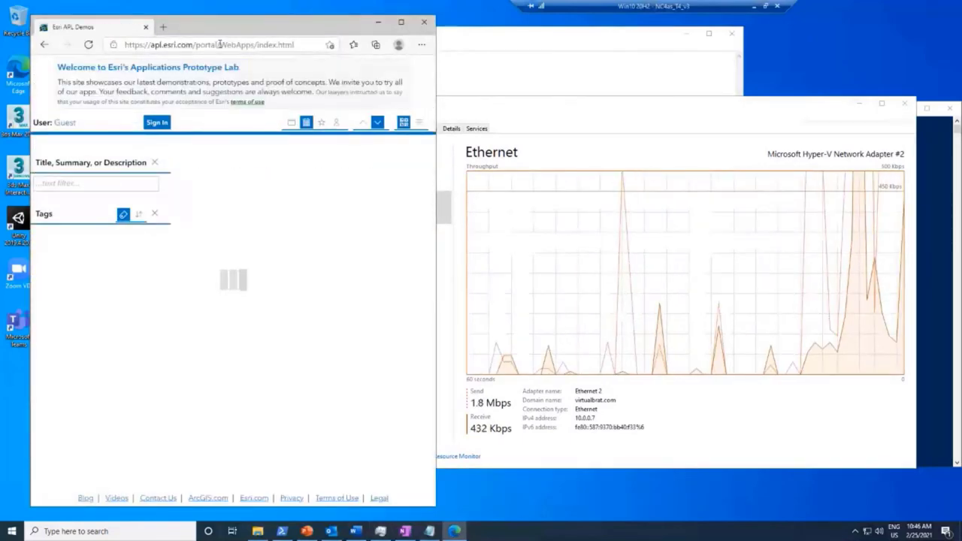
left_click_drag(546, 108, 663, 109)
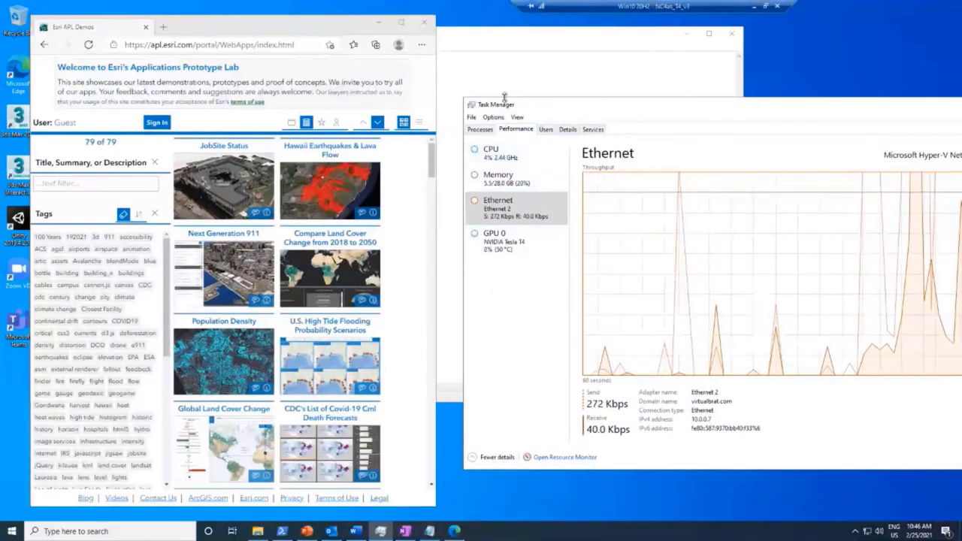
Copy the ArcGIS Scene Viewer address from Notepad and load it in Edge.
left_click(515, 62)
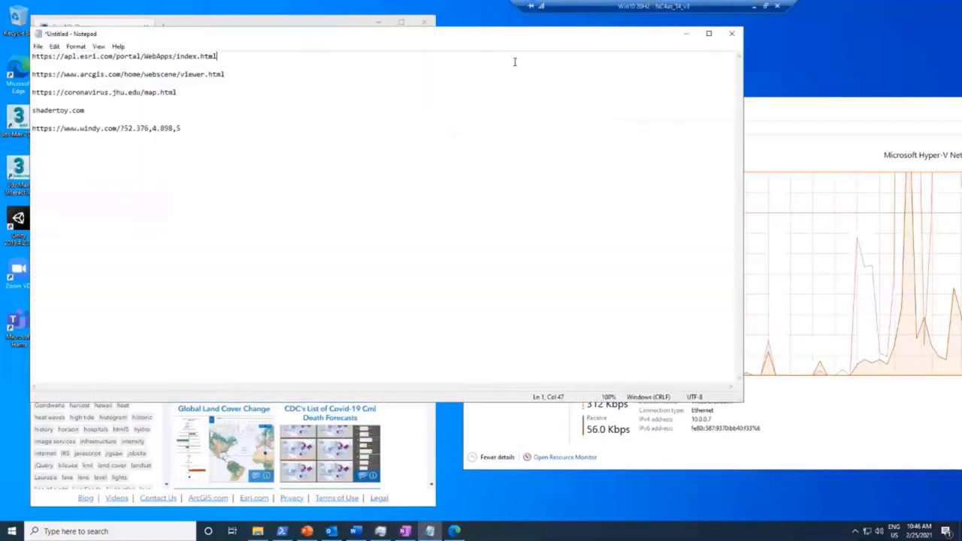
triple_click(237, 72)
key("ctrl+c")
left_click(237, 22)
left_click(207, 44)
key("ctrl+v")
key("Return")
left_click(447, 91)
left_click_drag(253, 72, 32, 72)
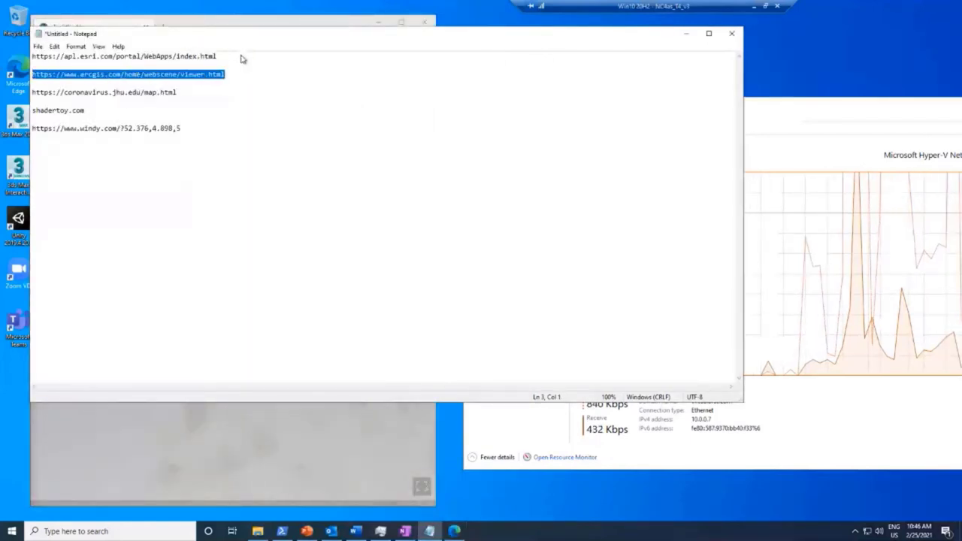
Paste the ArcGIS Scene Viewer address from the notes into Edge and reload the page.
left_click_drag(217, 56, 168, 46)
left_click(226, 22)
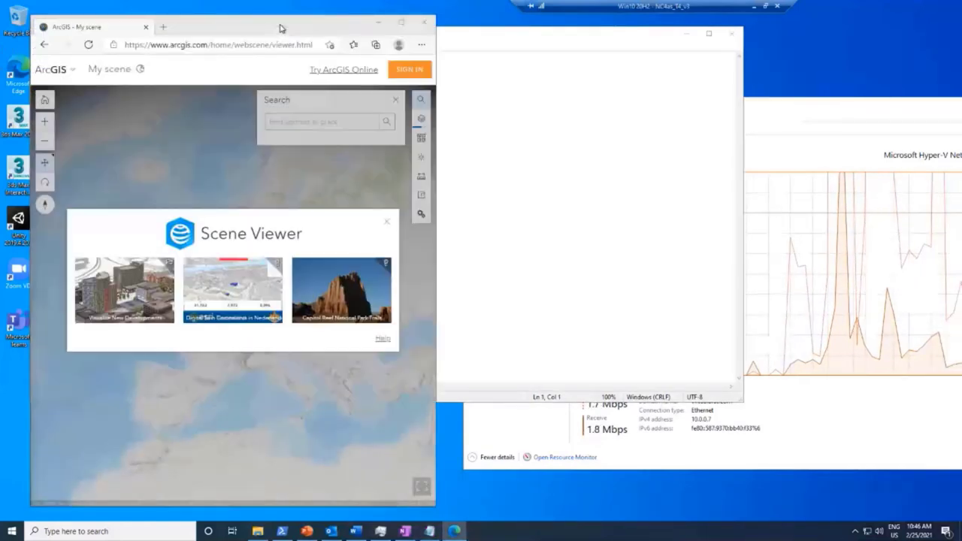
left_click(231, 45)
key("ctrl+c")
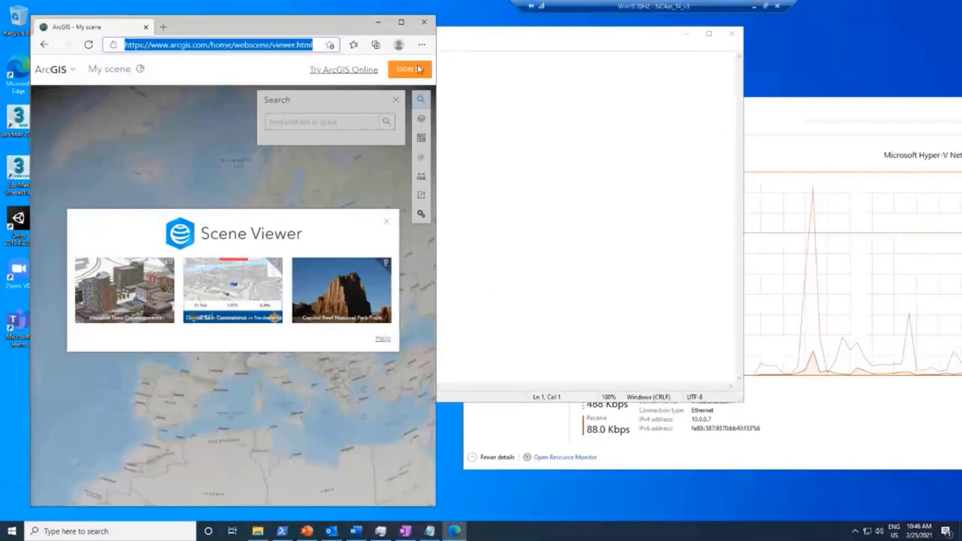
key("alt+Tab")
left_click_drag(225, 75, 32, 74)
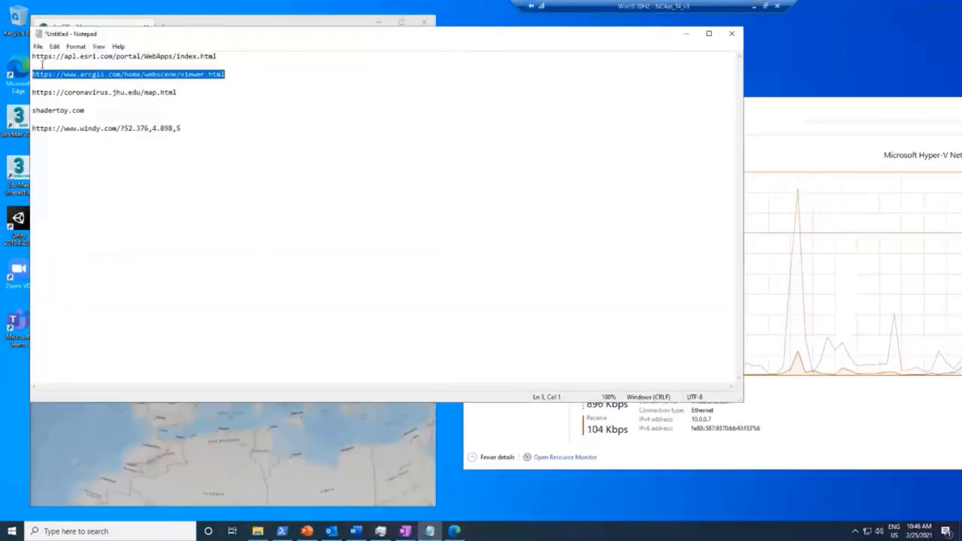
left_click(237, 22)
left_click(254, 45)
key("ctrl+v")
key("Return")
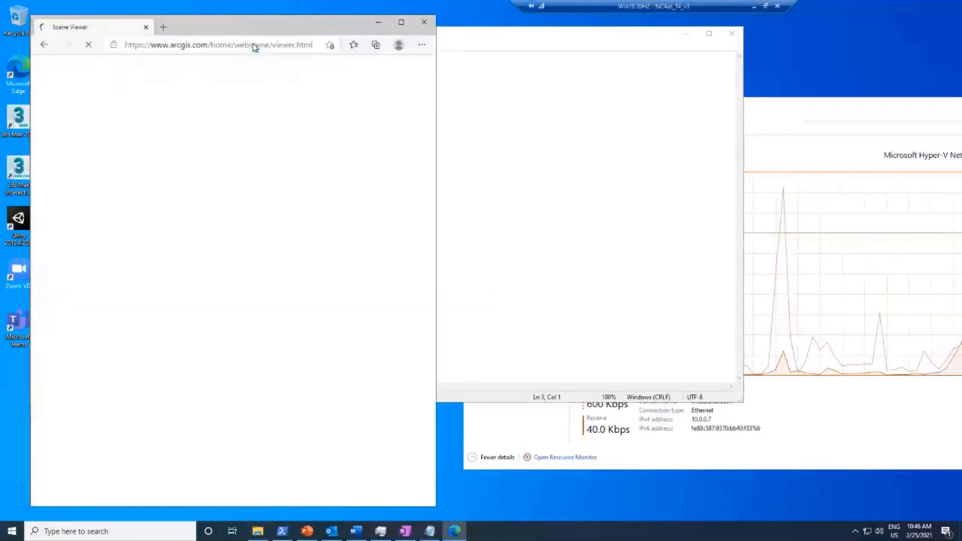
Maximize Edge, check GPU 0 usage, and pan the Europe 3D map toward Iberia and North Africa.
double_click(268, 35)
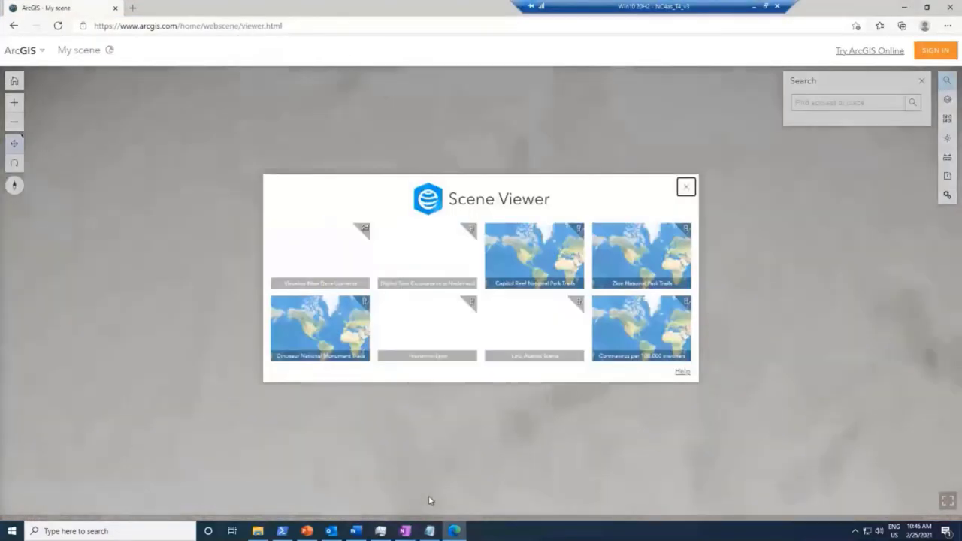
left_click(381, 530)
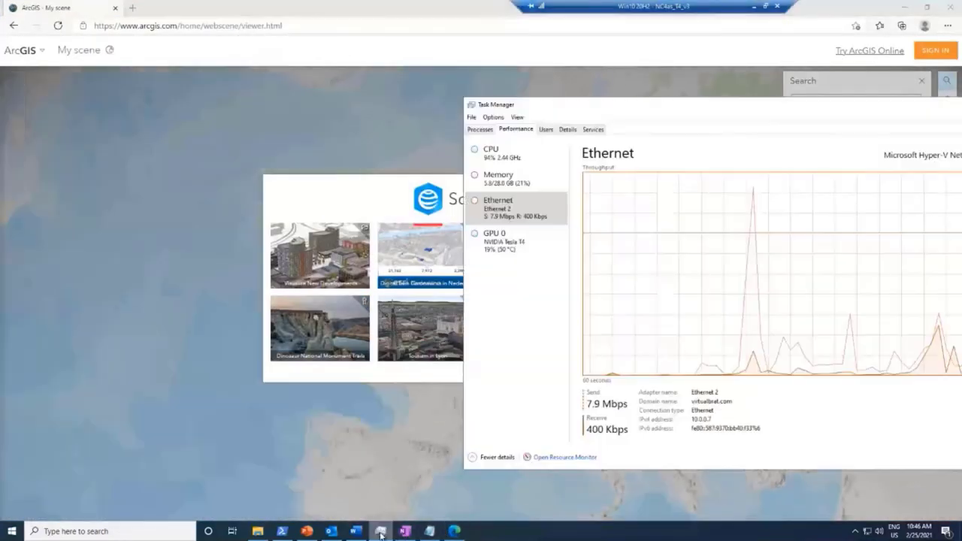
left_click(519, 242)
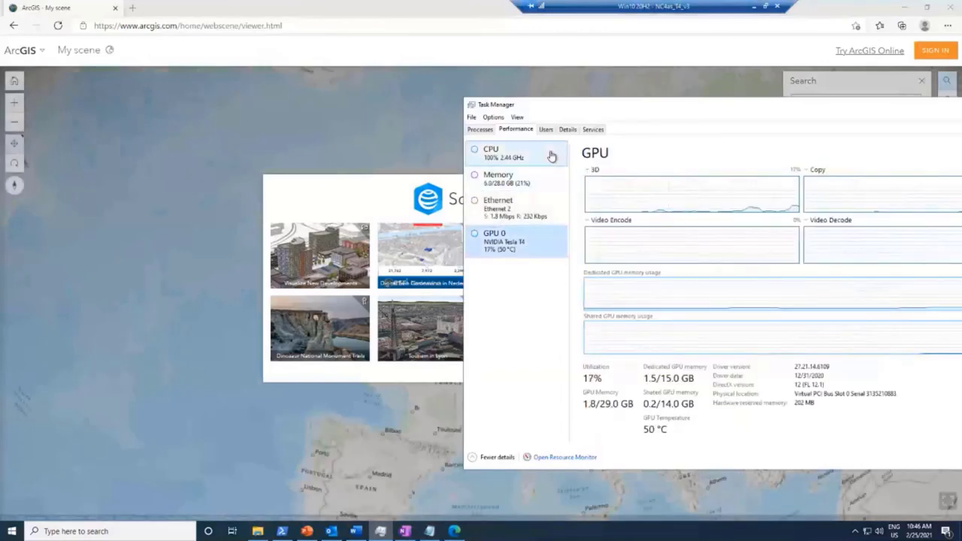
left_click(526, 82)
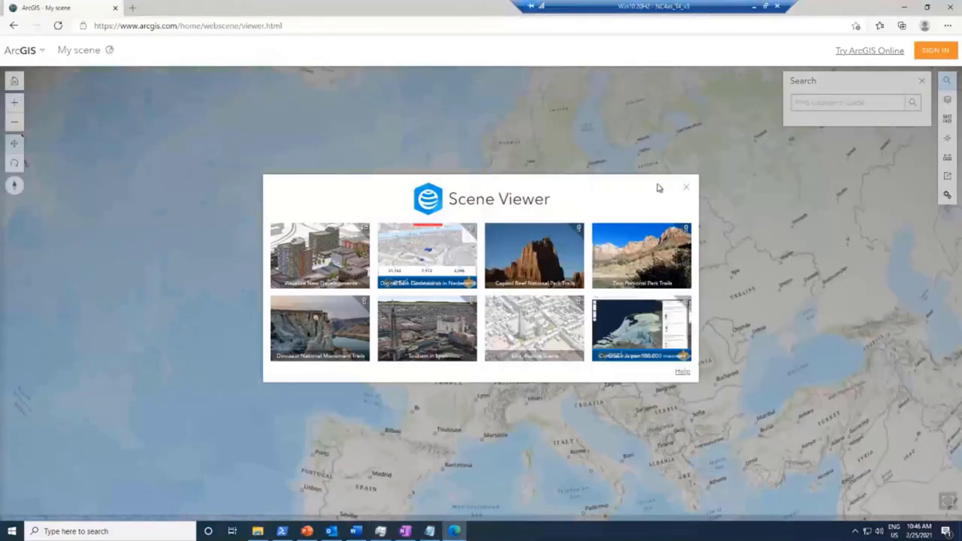
left_click(687, 188)
left_click_drag(519, 346, 932, 113)
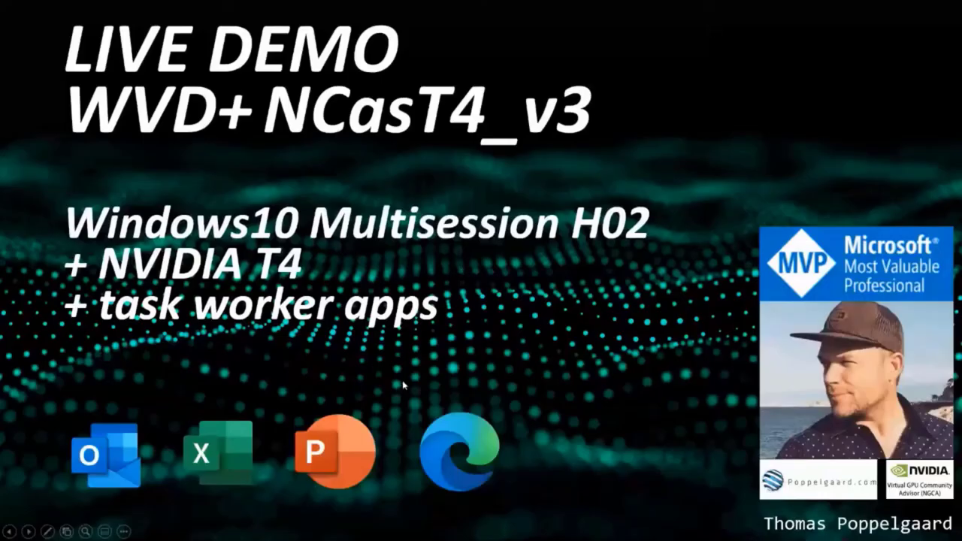
key("alt+Tab")
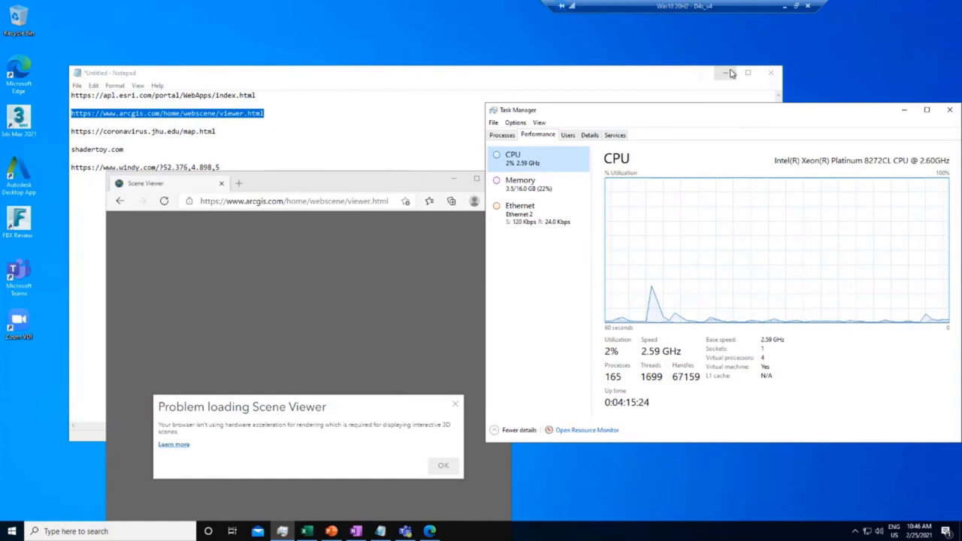
Dismiss the Scene Viewer error and load the Windy address copied from the notes.
left_click(259, 124)
left_click_drag(235, 133, 71, 131)
left_click_drag(275, 192, 71, 168)
key("ctrl+c")
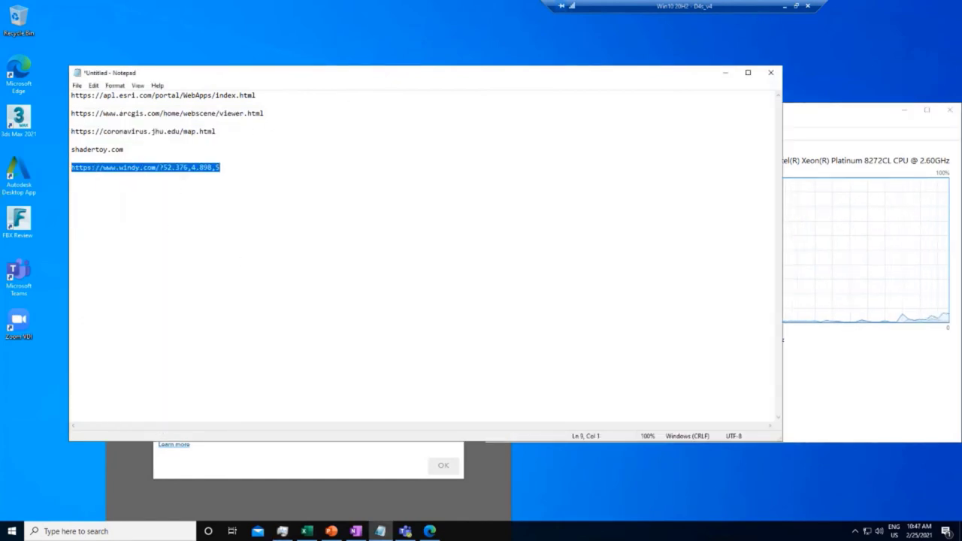
left_click(472, 487)
left_click(443, 465)
left_click(314, 201)
key("ctrl+v")
key("Return")
Move the small Windy browser window forward and reload the Windy wind map.
left_click(281, 532)
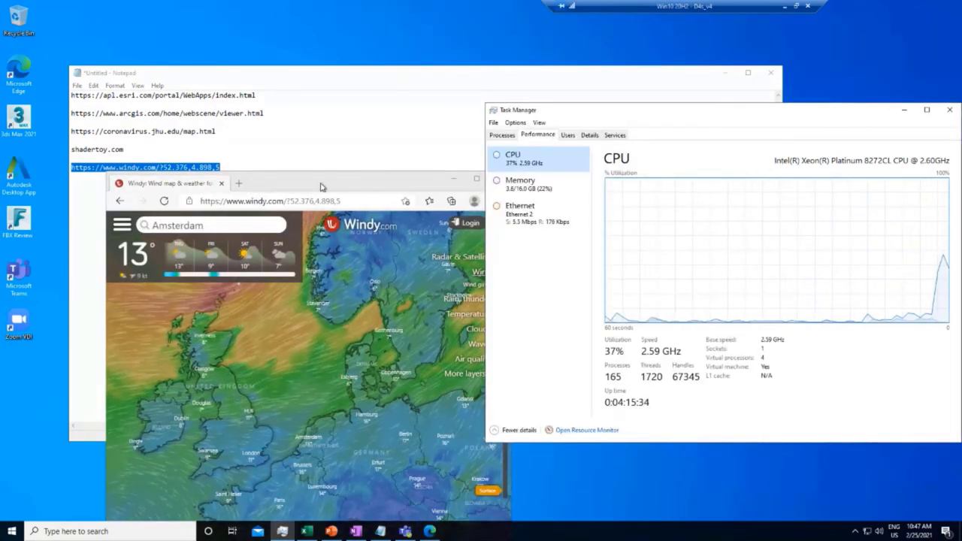
left_click_drag(322, 186, 303, 100)
left_click(272, 113)
left_click(271, 113)
key("Return")
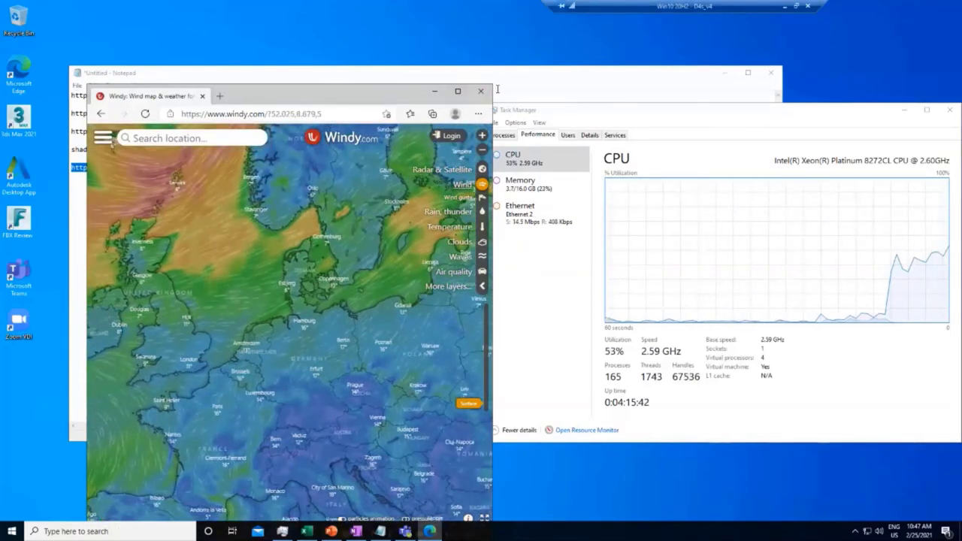
left_click(542, 154)
Maximize the Windy map and shrink Task Manager to its compact performance summary.
double_click(543, 154)
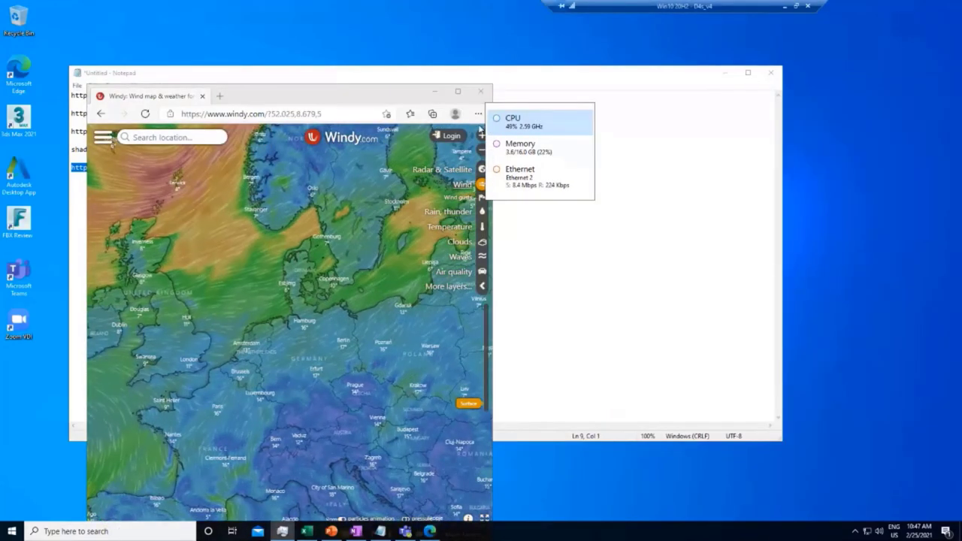
double_click(398, 98)
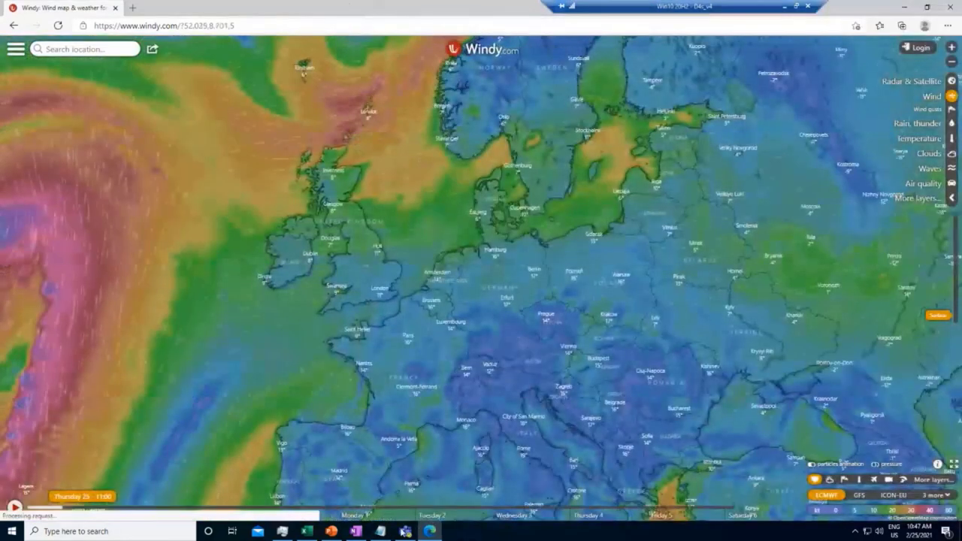
left_click(291, 531)
double_click(526, 123)
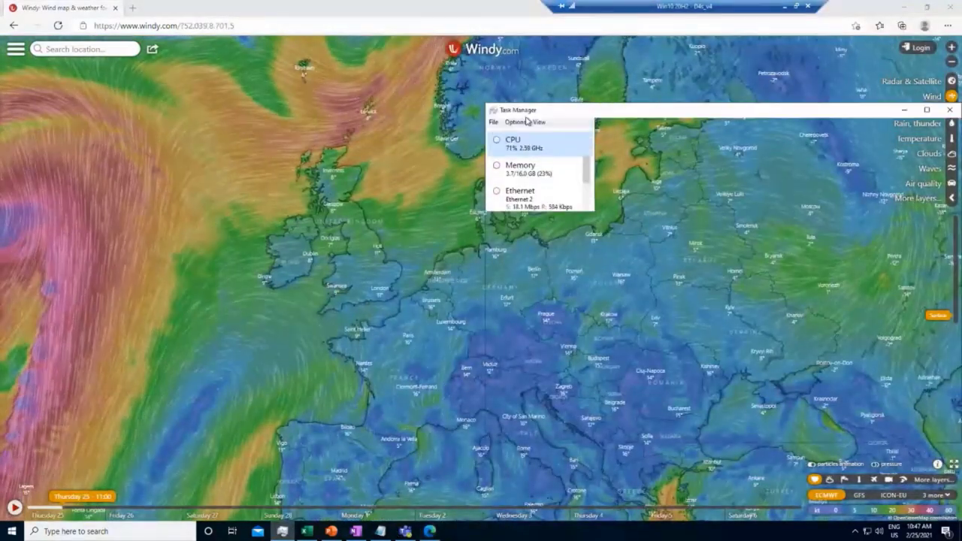
left_click(516, 122)
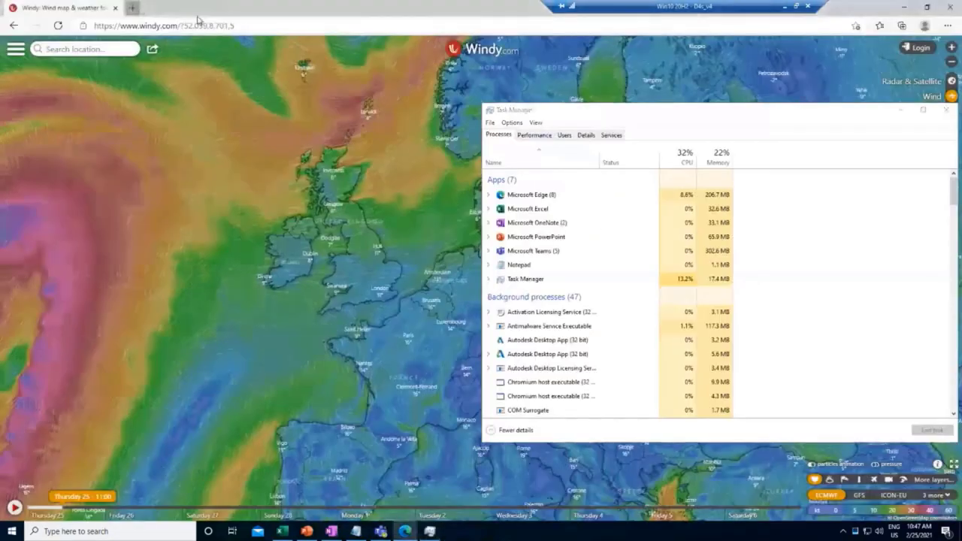
key("ctrl+t")
left_click(551, 134)
double_click(537, 165)
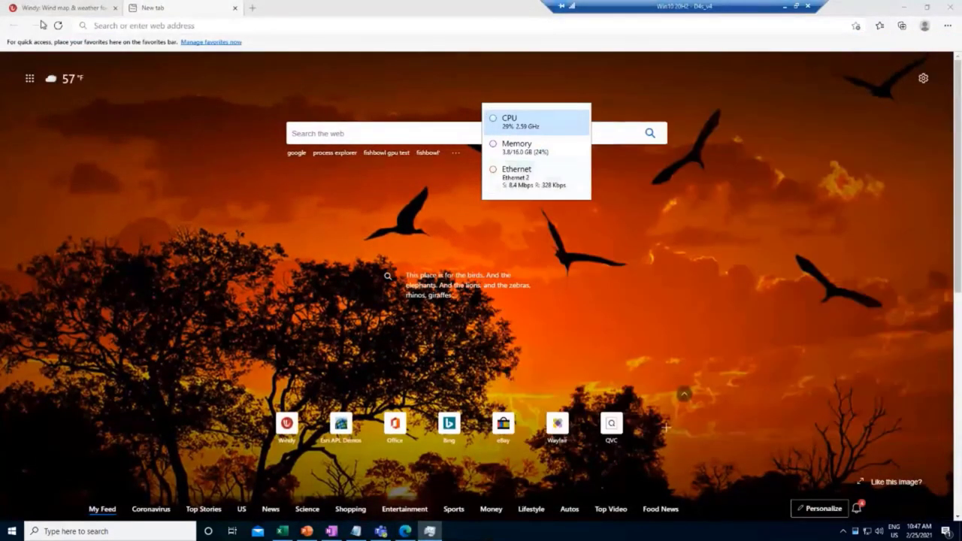
left_click(67, 7)
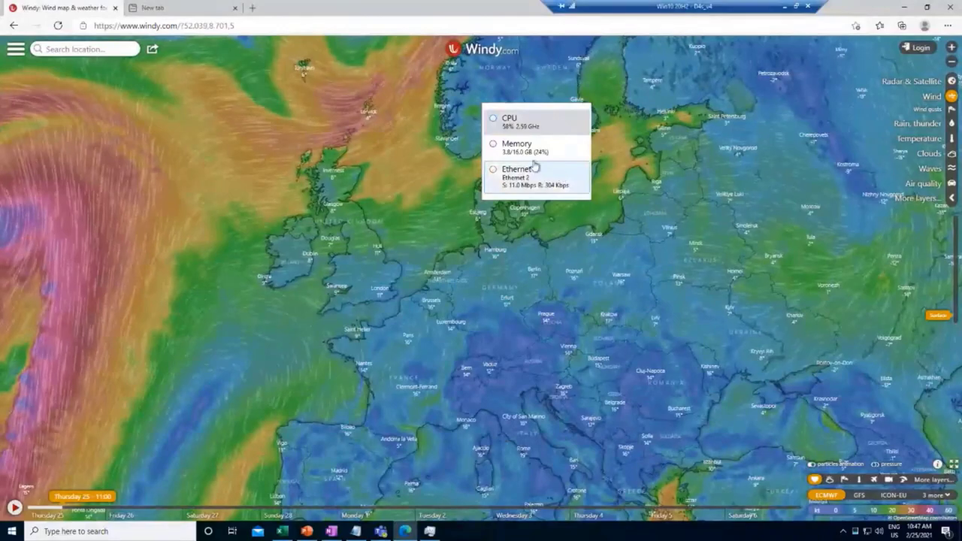
Pan the wind map to the Atlantic storm, zoom in and out, then minimize the remote session.
left_click_drag(307, 279, 670, 273)
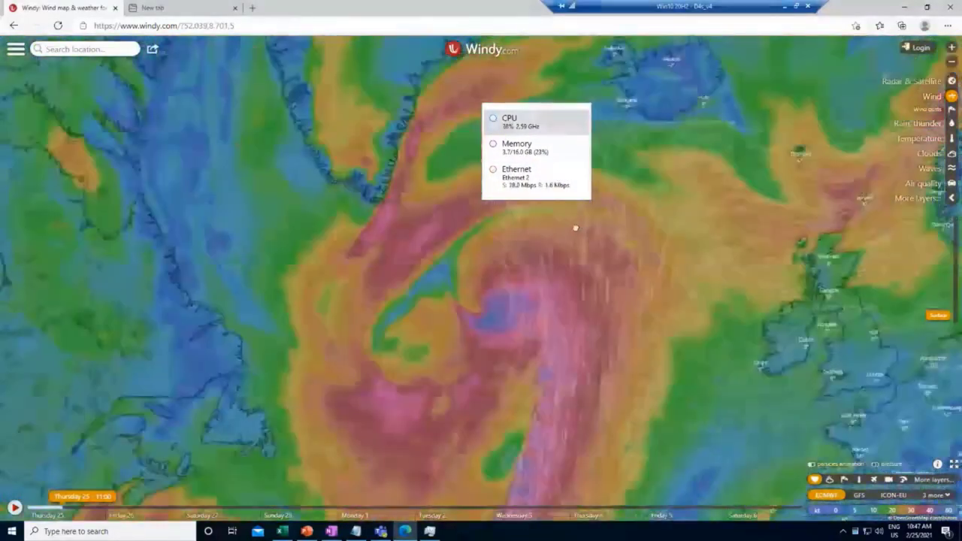
scroll(606, 269, "up", 5)
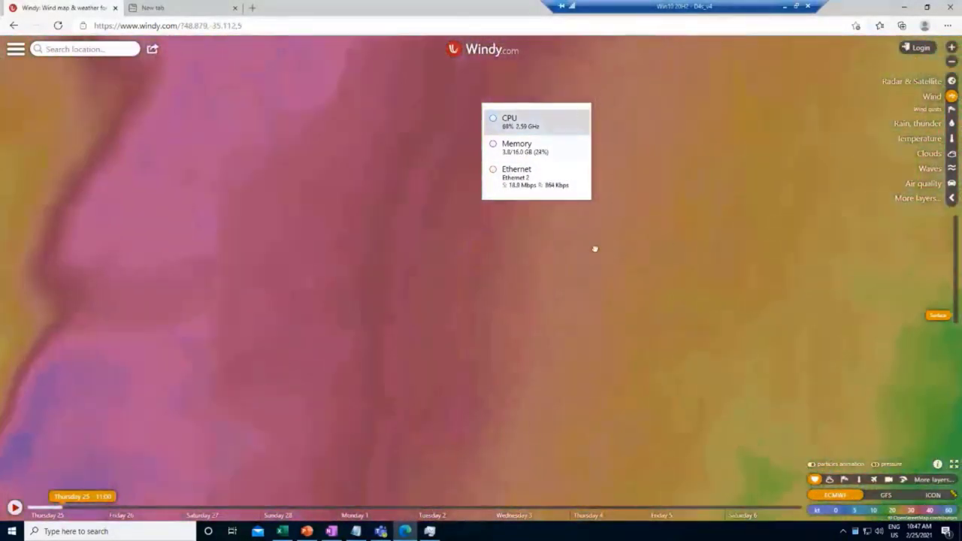
scroll(610, 251, "down", 5)
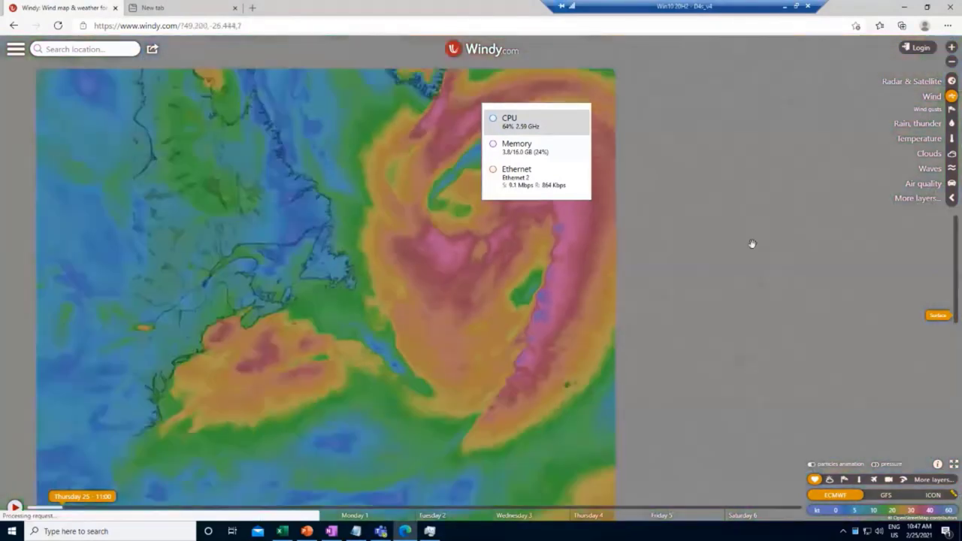
scroll(471, 273, "down", 4)
scroll(549, 254, "up", 2)
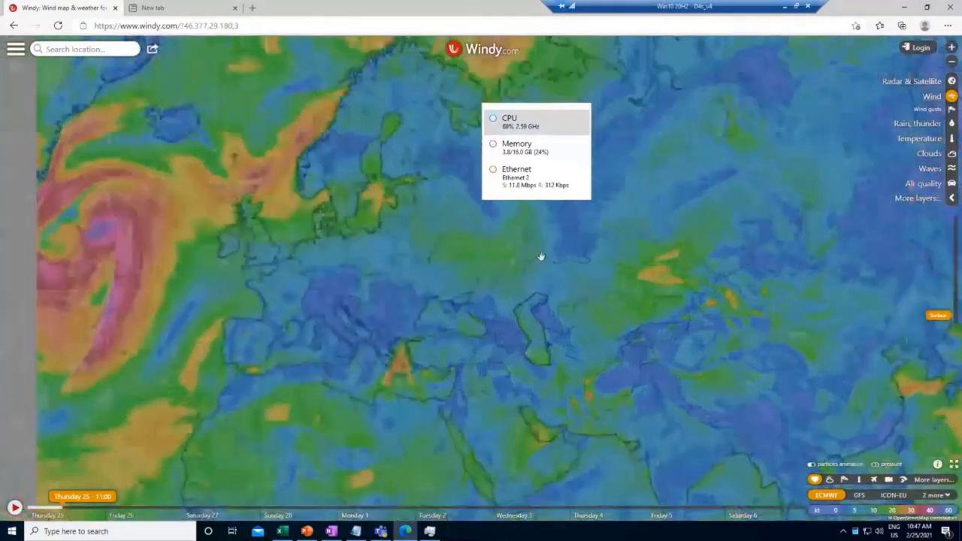
scroll(540, 257, "up", 2)
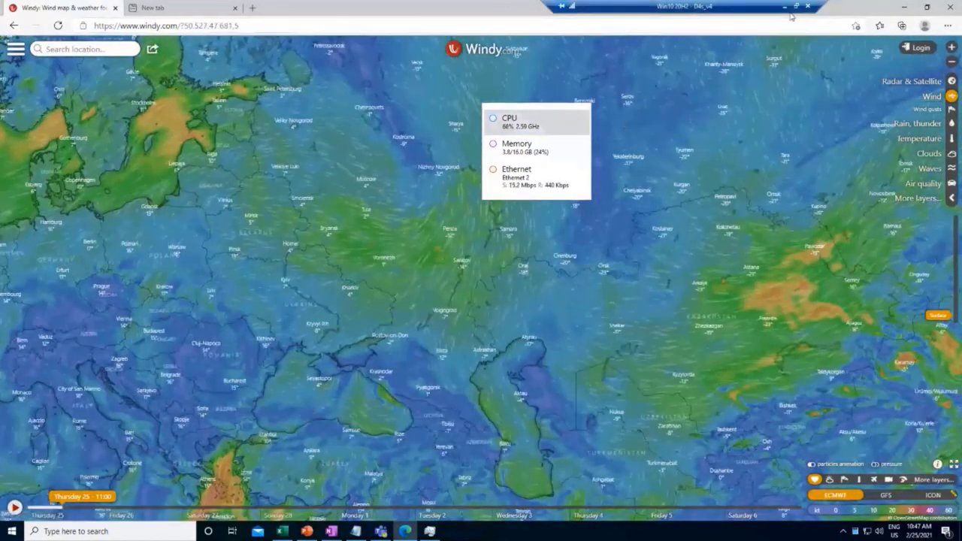
left_click(785, 7)
key("alt+Tab")
key("alt+Tab")
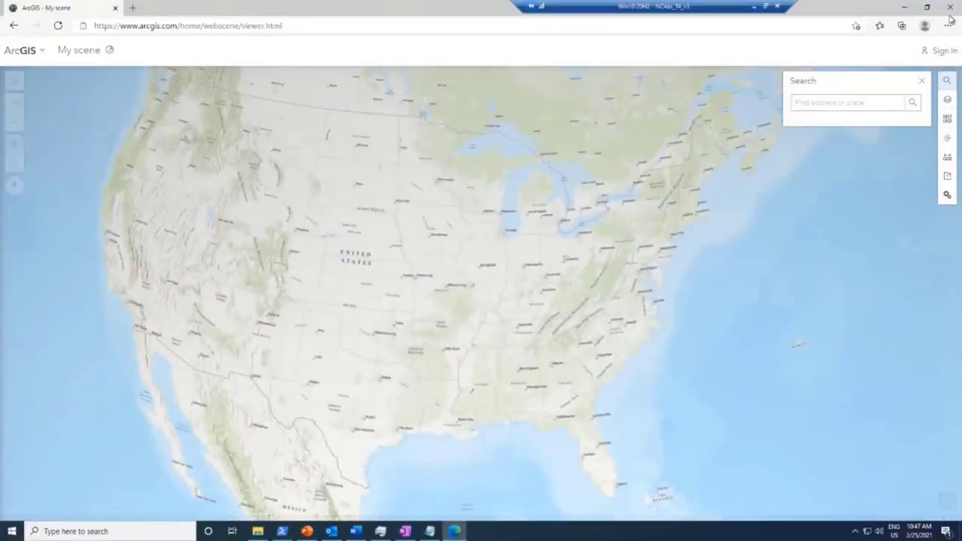
On the T4 machine, search 'wind' in Edge and open the Windy wind map result.
left_click(927, 7)
left_click_drag(312, 25, 318, 36)
left_click(318, 57)
type("wind")
key("Return")
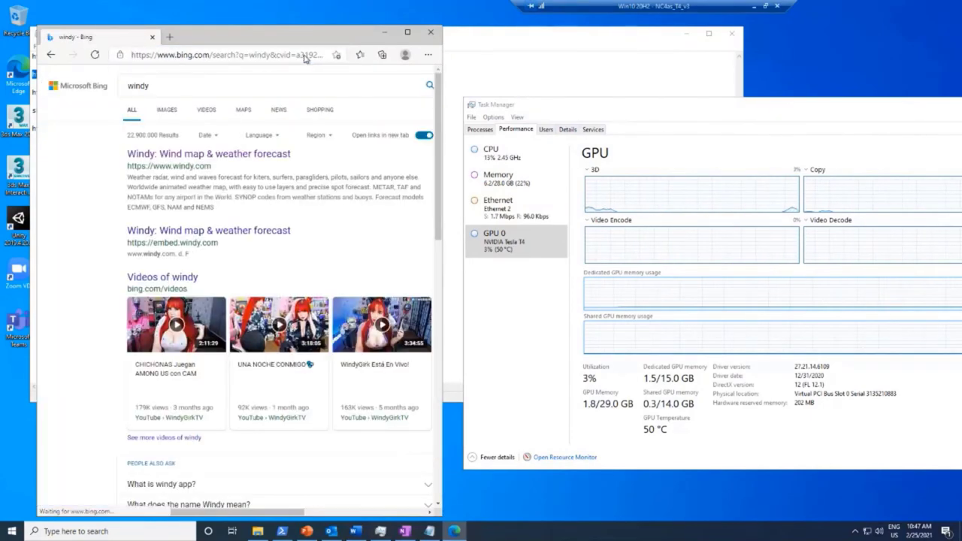
left_click(208, 154)
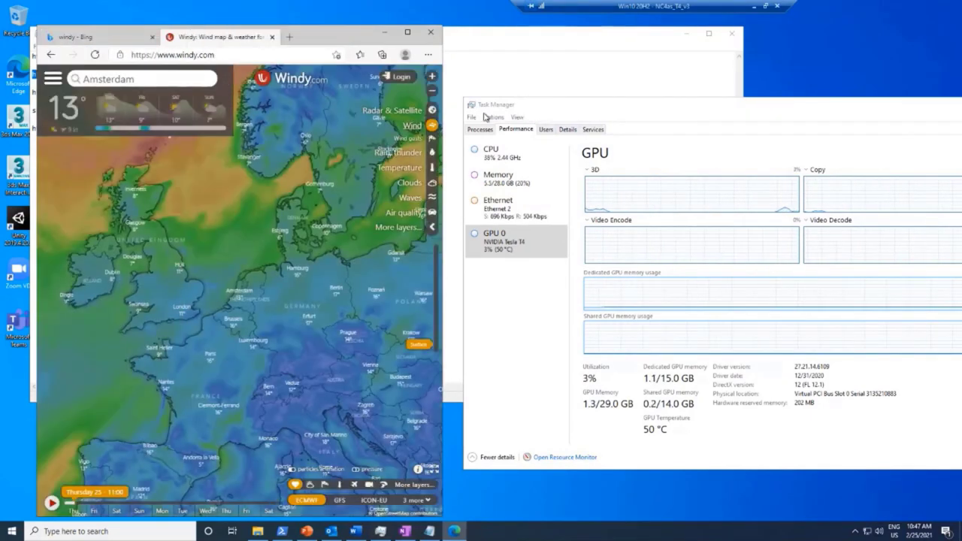
Collapse Task Manager to a compact performance view, maximize Windy, and center the Atlantic storm.
left_click(493, 117)
left_click(516, 129)
left_click(444, 118)
left_click(441, 131)
left_click(440, 129)
double_click(444, 180)
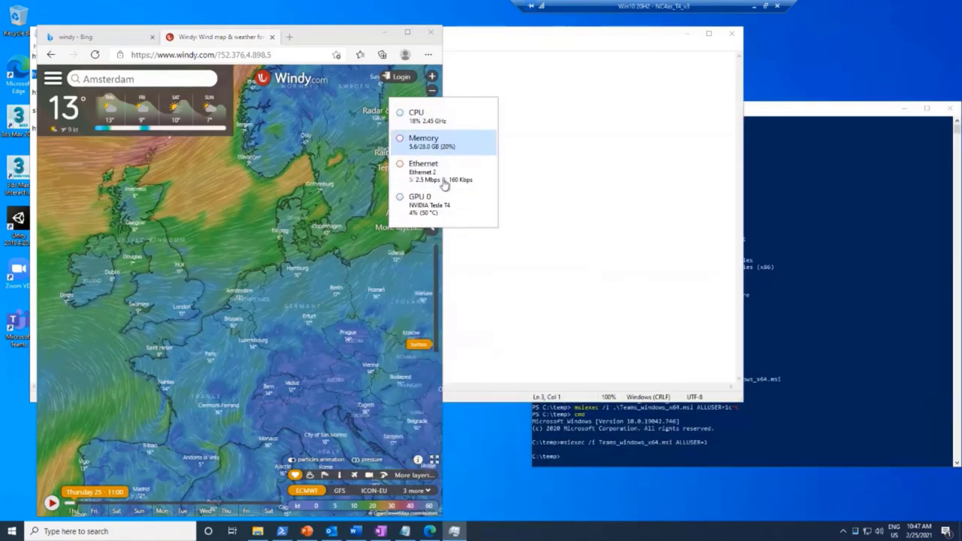
left_click(406, 33)
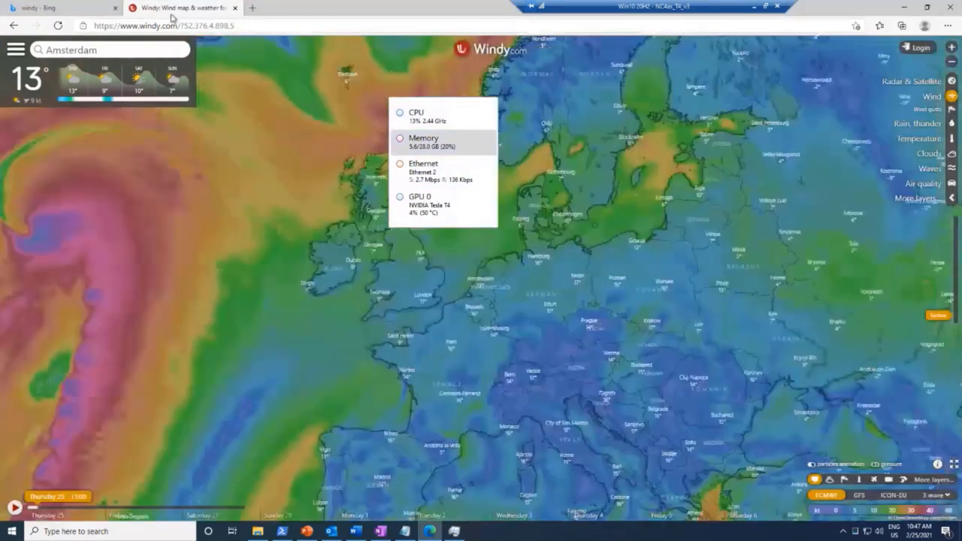
left_click(116, 7)
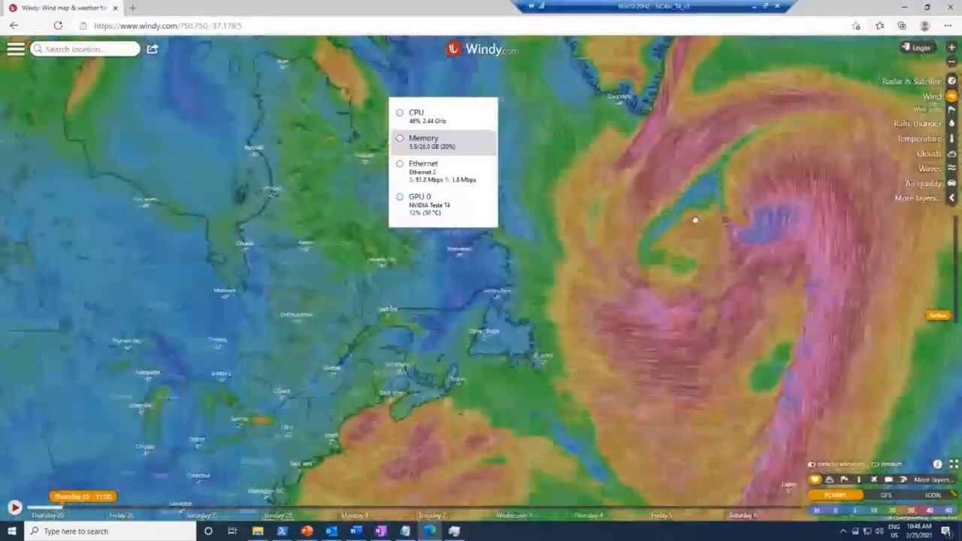
left_click_drag(695, 219, 481, 232)
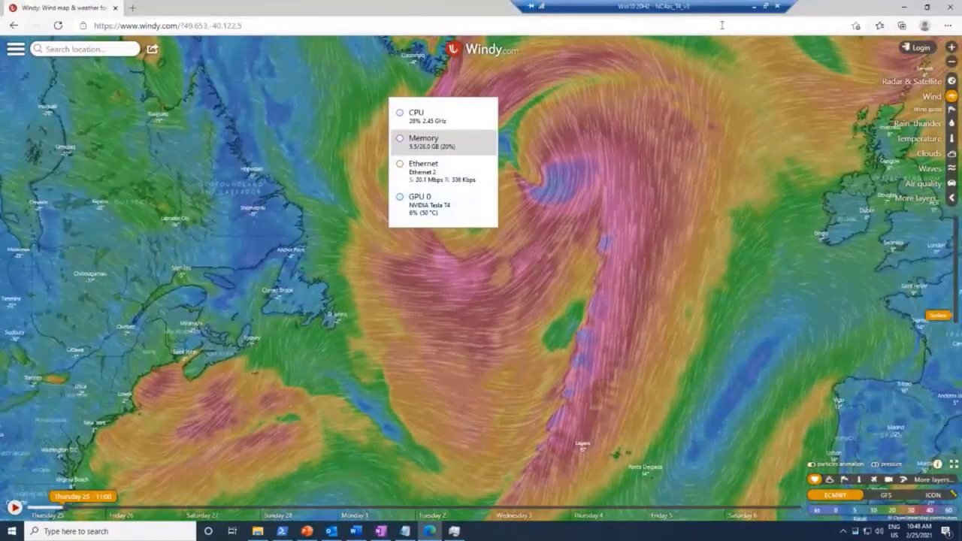
key("alt+Tab")
key("alt+Tab")
key("alt+Tab")
key("alt+Tab")
key("alt+Tab")
key("alt+Tab")
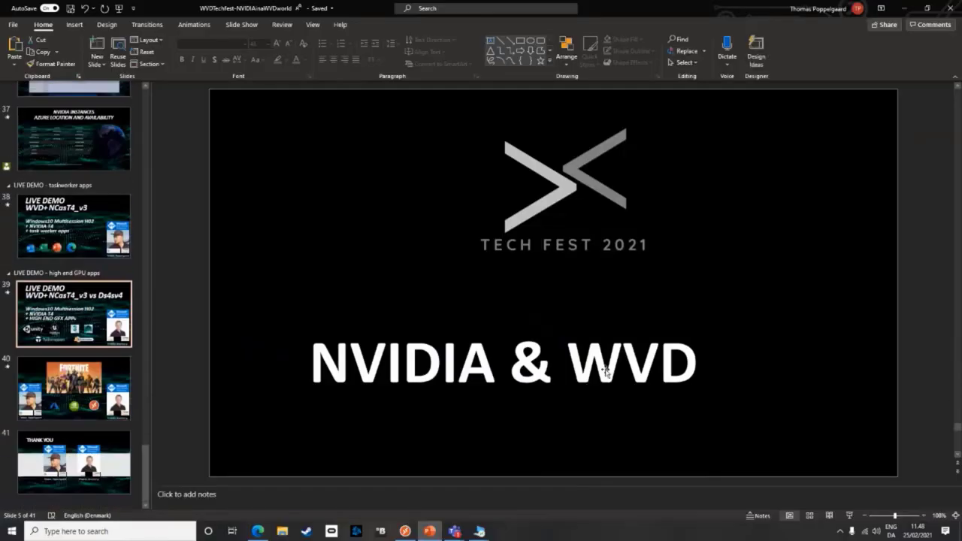
Leave the slide show and cycle windows to the D4s_v4 Remote Desktop session.
key("alt+Tab")
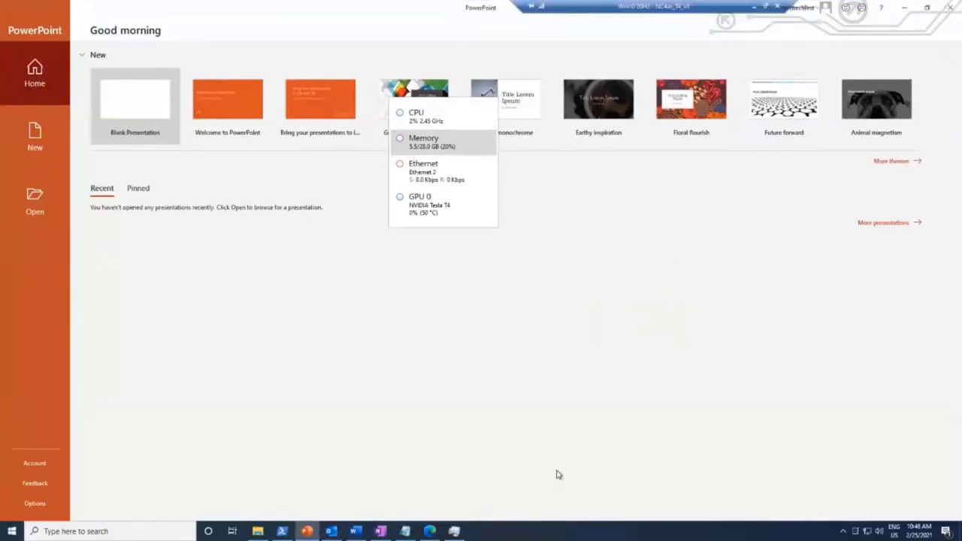
key("alt+Tab")
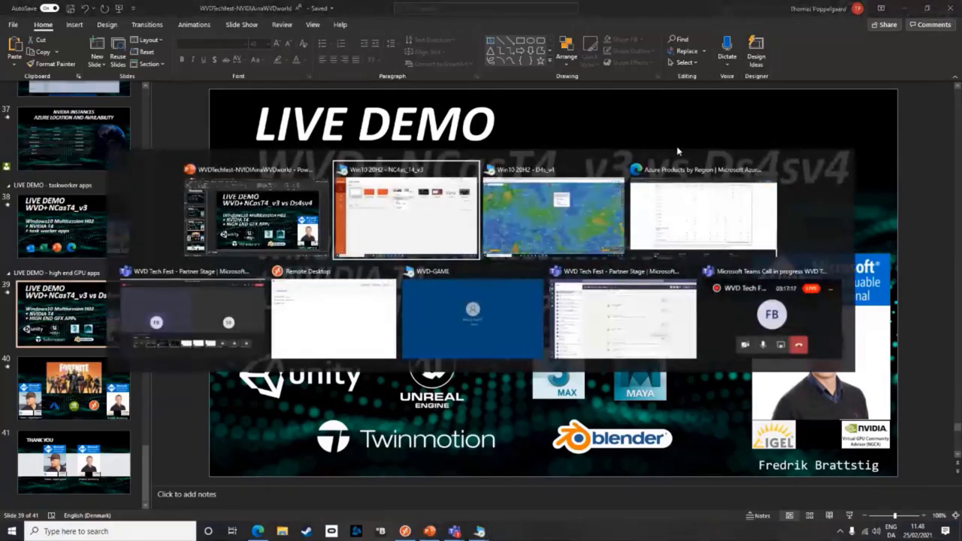
key("alt+Tab")
key("alt+Tab")
key("alt+Tab")
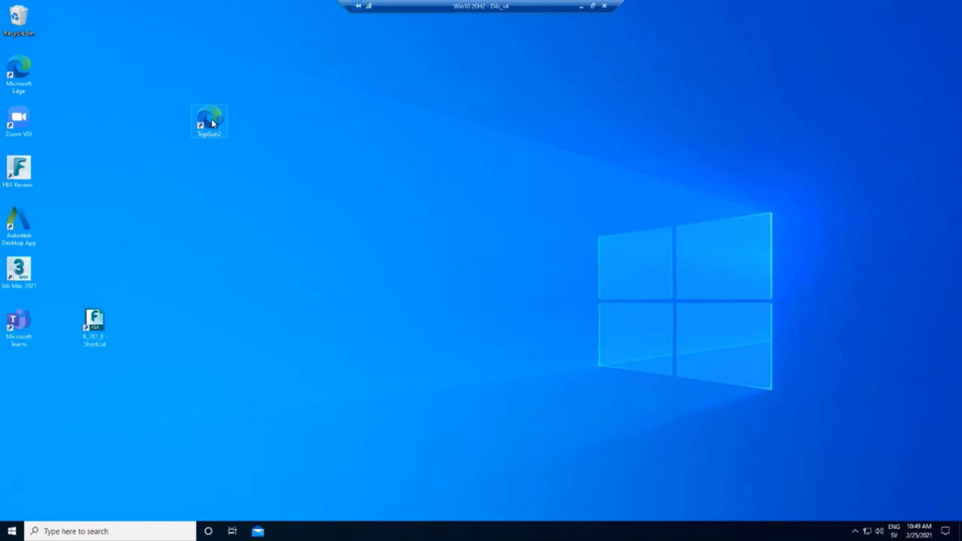
Open Task Manager's per-user view and launch the TopGun2 video shortcut.
right_click(627, 534)
left_click(677, 482)
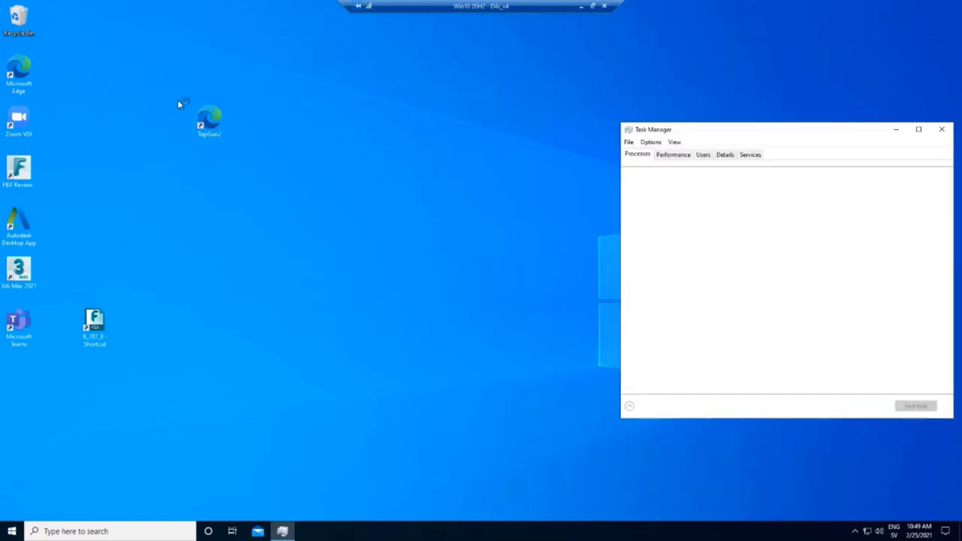
double_click(211, 118)
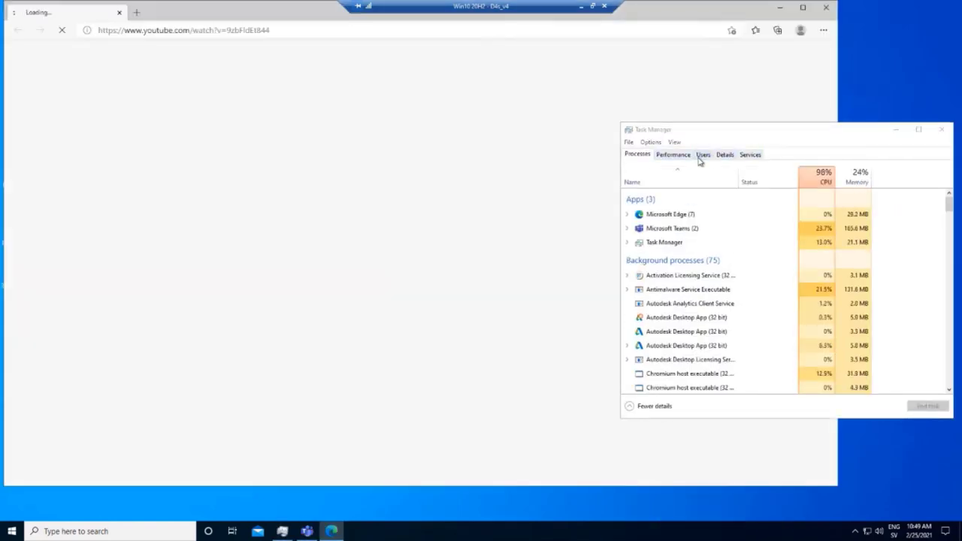
left_click(701, 156)
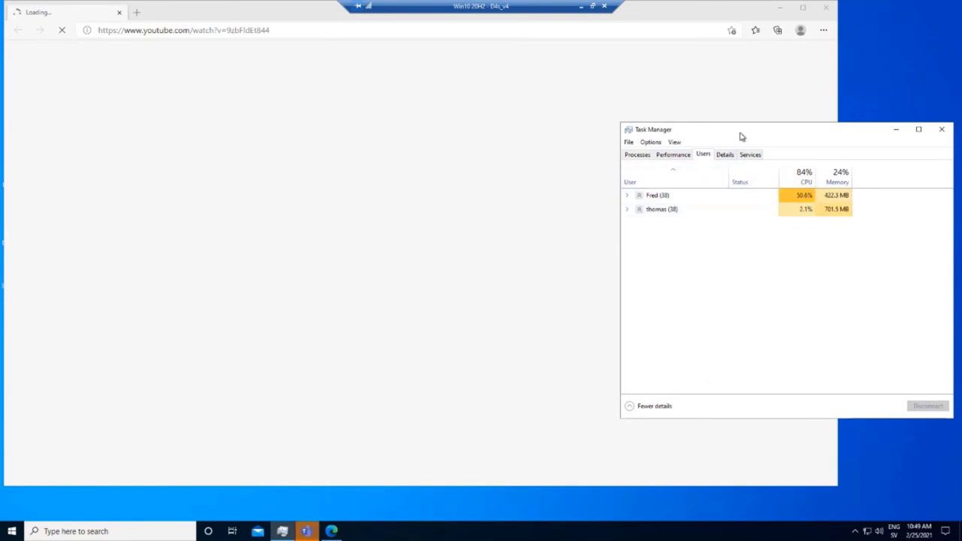
mouse_move(748, 135)
left_mouse_down()
mouse_move(734, 124)
mouse_move(745, 125)
left_mouse_up()
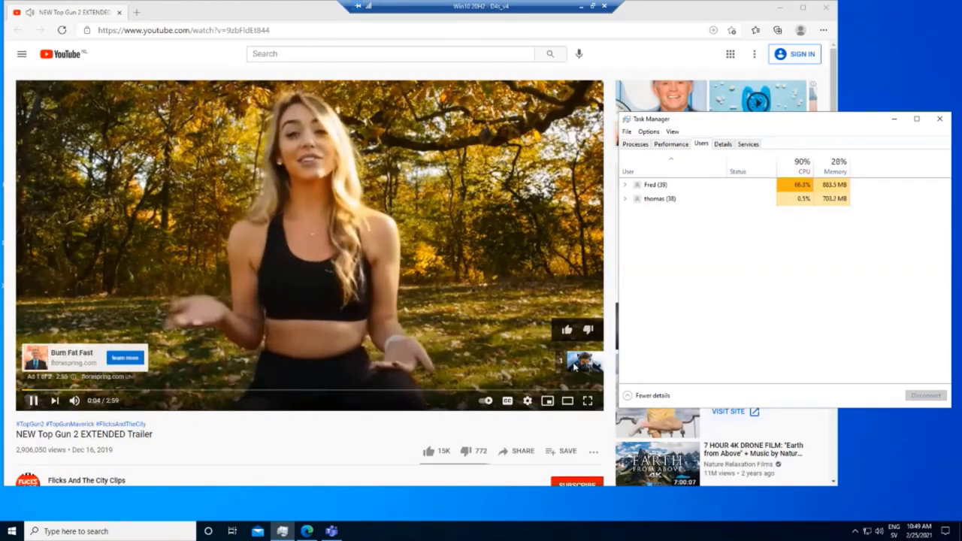
Skip the ad, let the trailer play, then close Edge and minimize Teams.
left_click(576, 364)
left_click(576, 364)
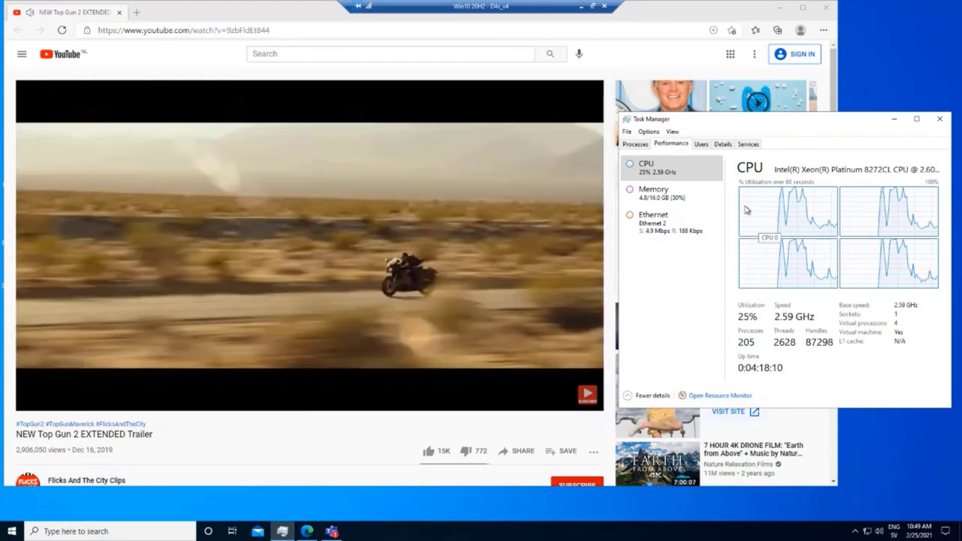
mouse_move(430, 167)
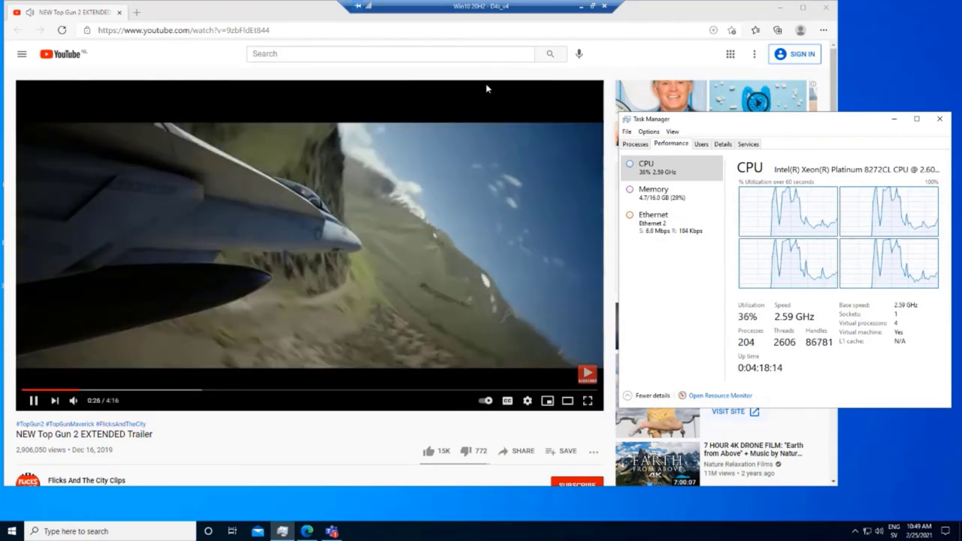
left_click(826, 8)
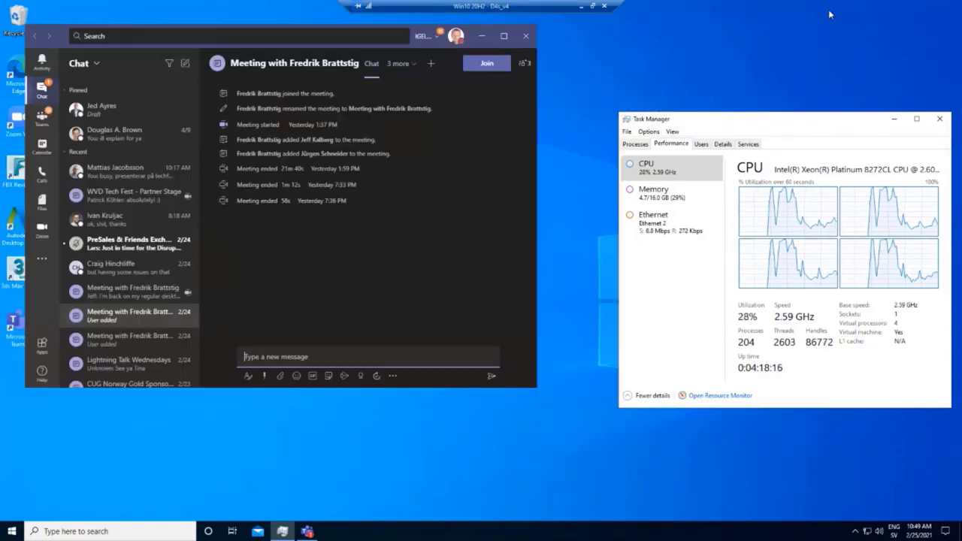
left_click(481, 36)
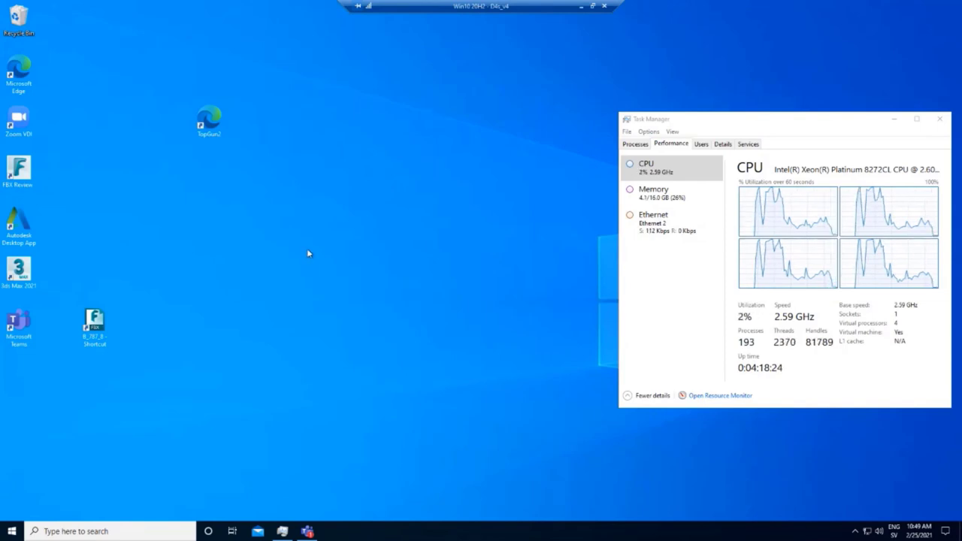
Open the airliner FBX model full-screen, zoom out, orbit it to rear and front views, then close it.
double_click(93, 325)
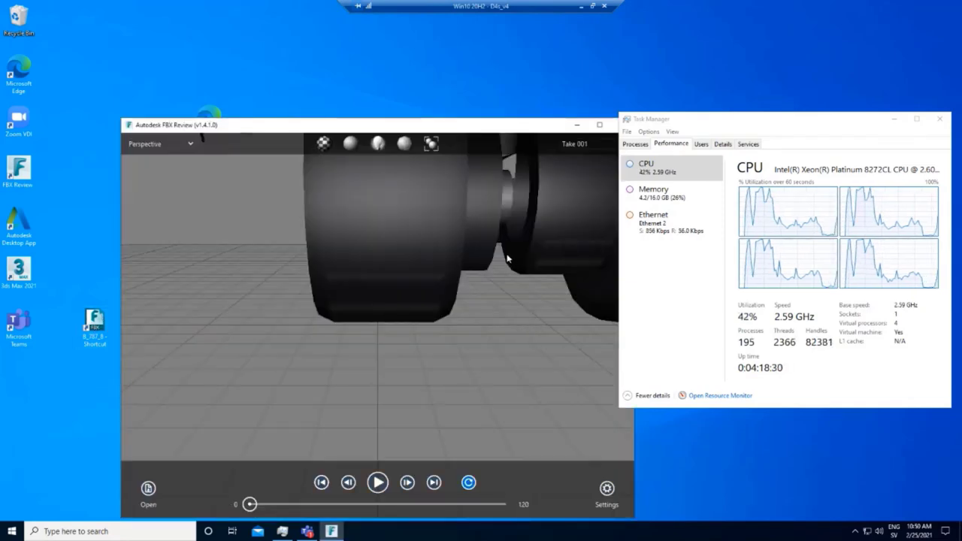
left_click(601, 124)
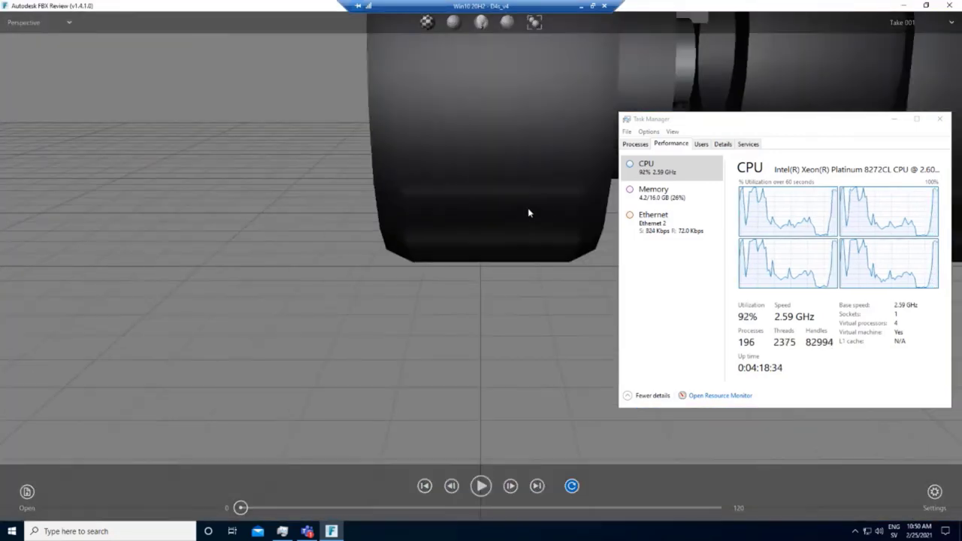
scroll(528, 213, "down", 5)
scroll(508, 220, "down", 10)
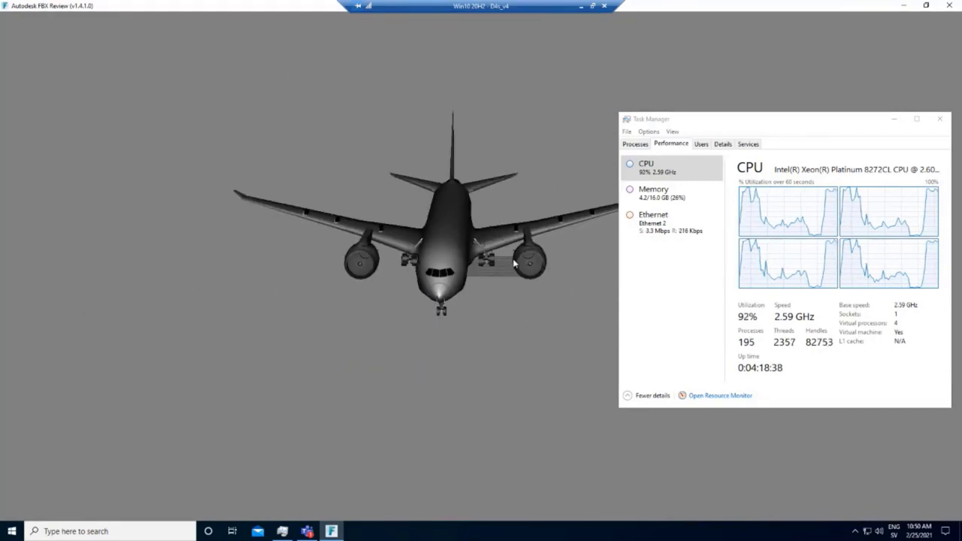
left_click_drag(492, 282, 430, 267)
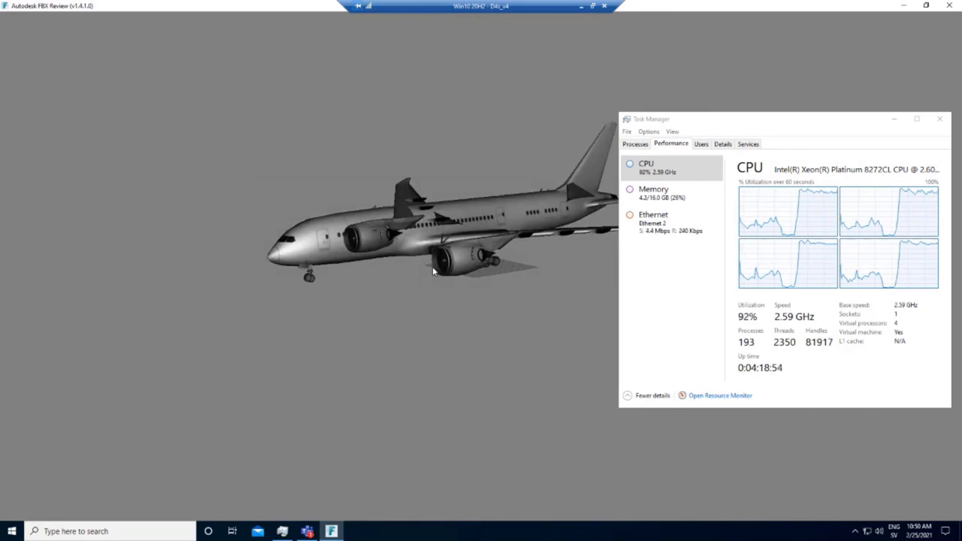
left_click_drag(409, 269, 308, 264)
mouse_move(400, 277)
left_mouse_down()
mouse_move(462, 221)
mouse_move(339, 284)
mouse_move(478, 275)
mouse_move(374, 221)
mouse_move(273, 260)
mouse_move(392, 282)
left_mouse_up()
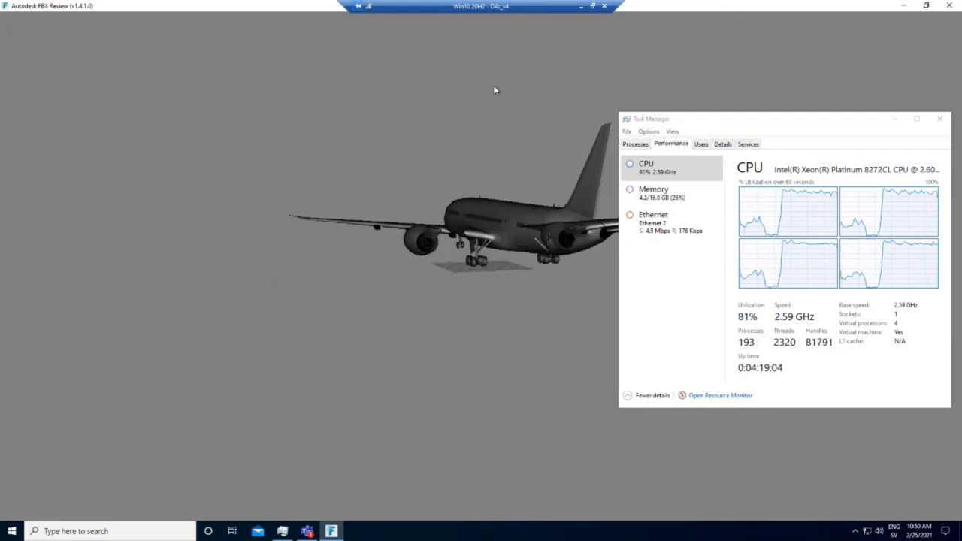
left_click(952, 6)
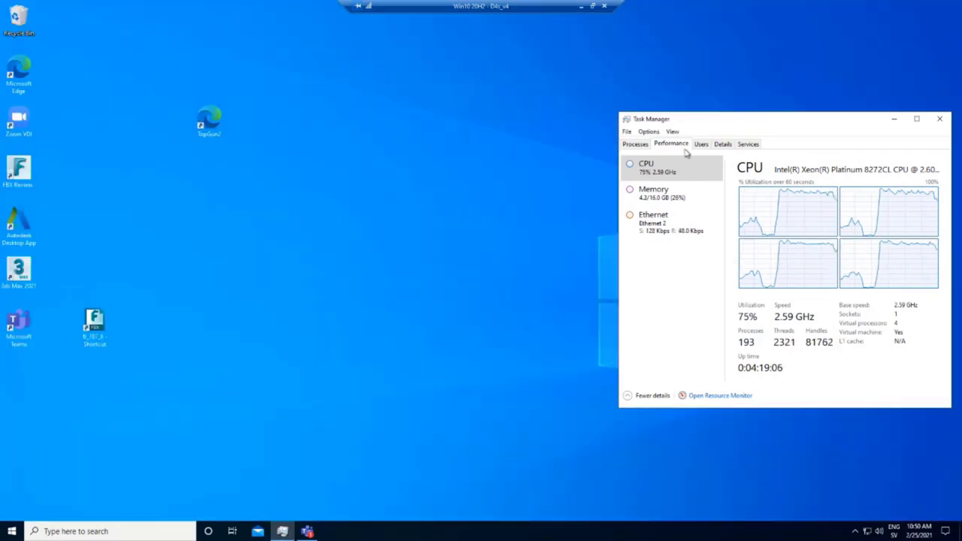
Switch the Remote Desktop session to the NC4as_T4_v3 VM and open Task Manager from the taskbar.
left_click(581, 10)
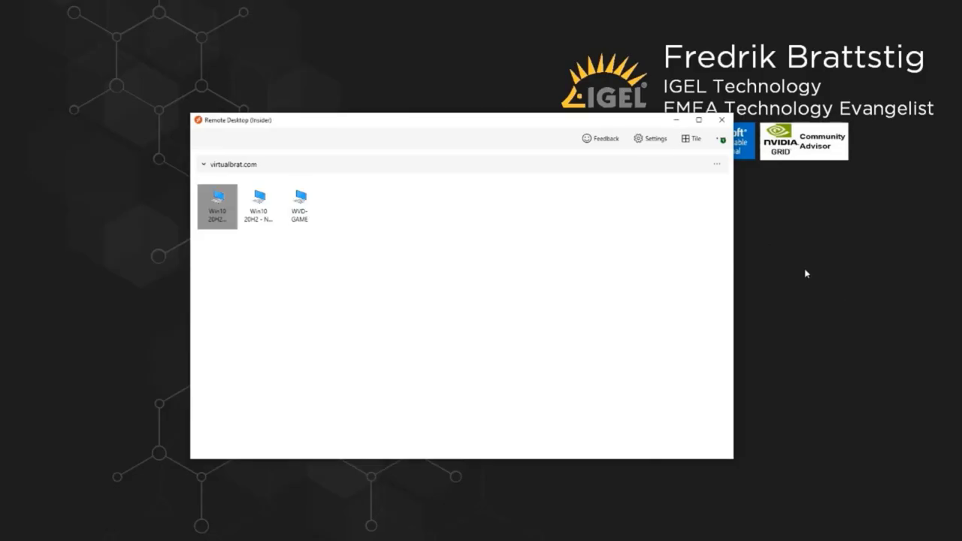
left_click(217, 207)
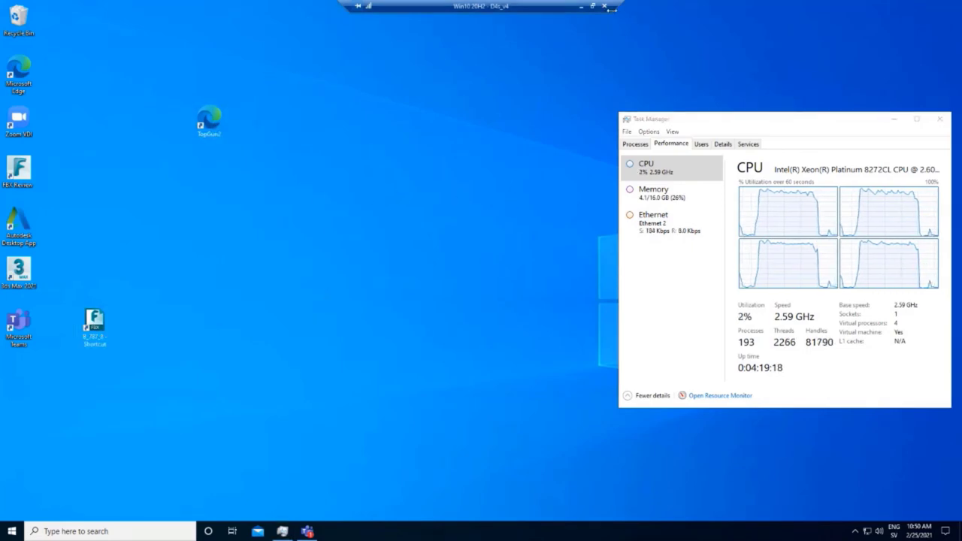
left_click(582, 7)
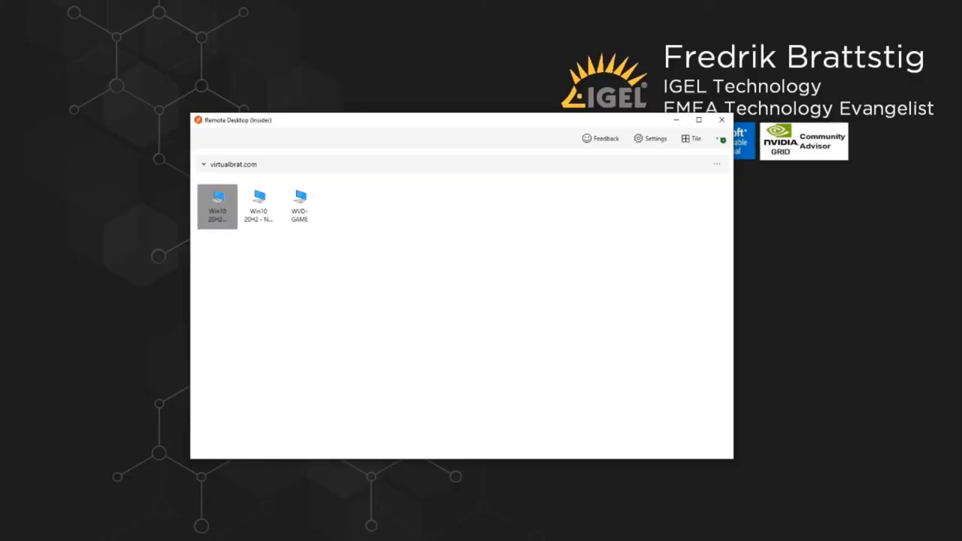
left_click(217, 206)
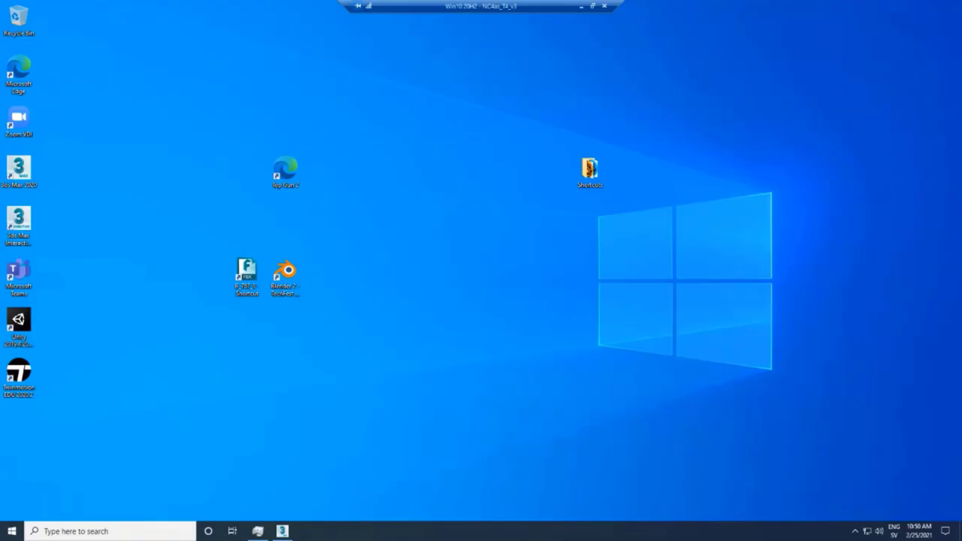
right_click(594, 531)
left_click(631, 476)
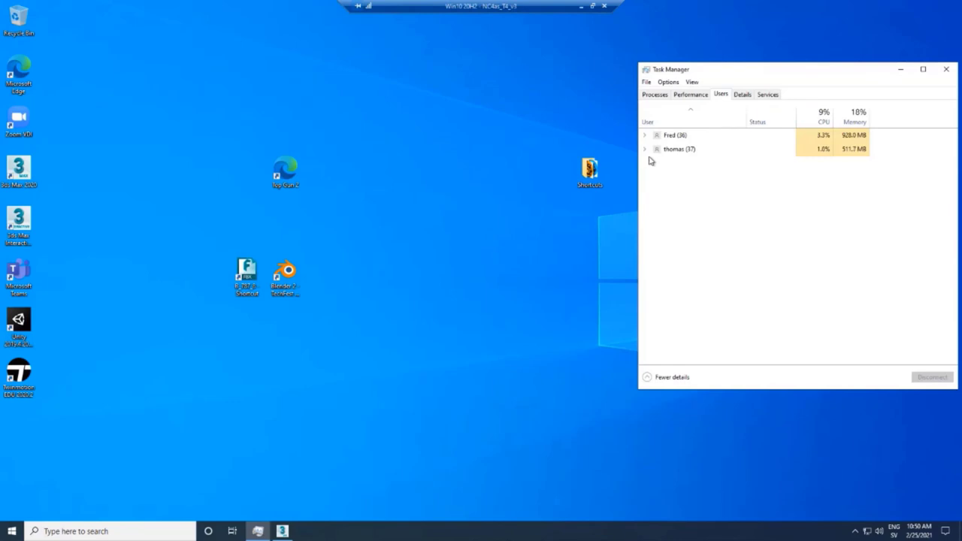
Watch the Top Gun 2 trailer with the GPU, then CPU, graphs showing, then close Edge.
left_click(691, 94)
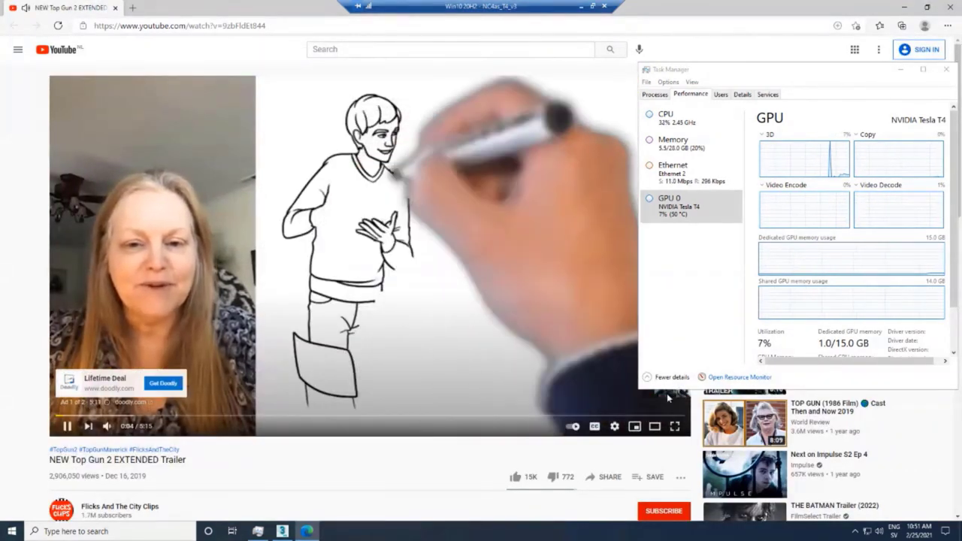
left_click(666, 394)
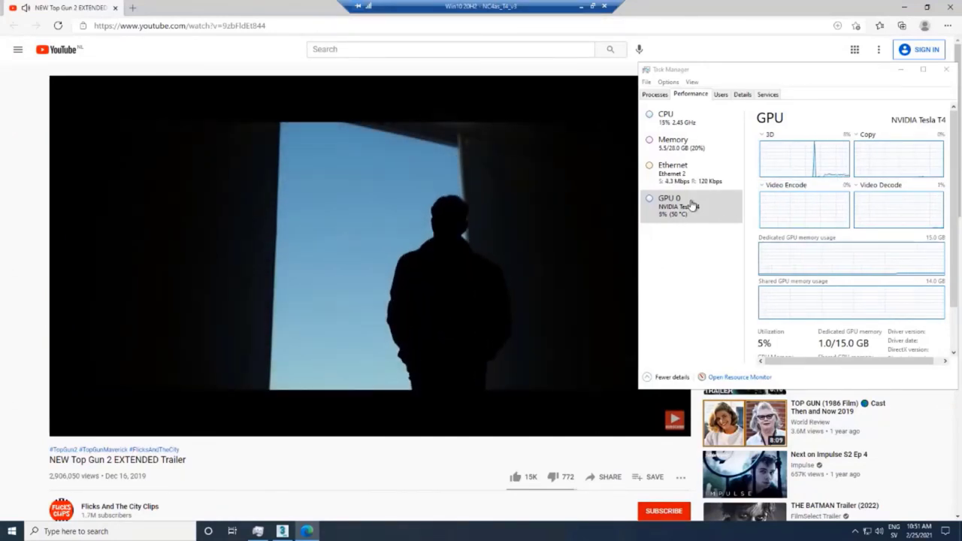
left_click(696, 130)
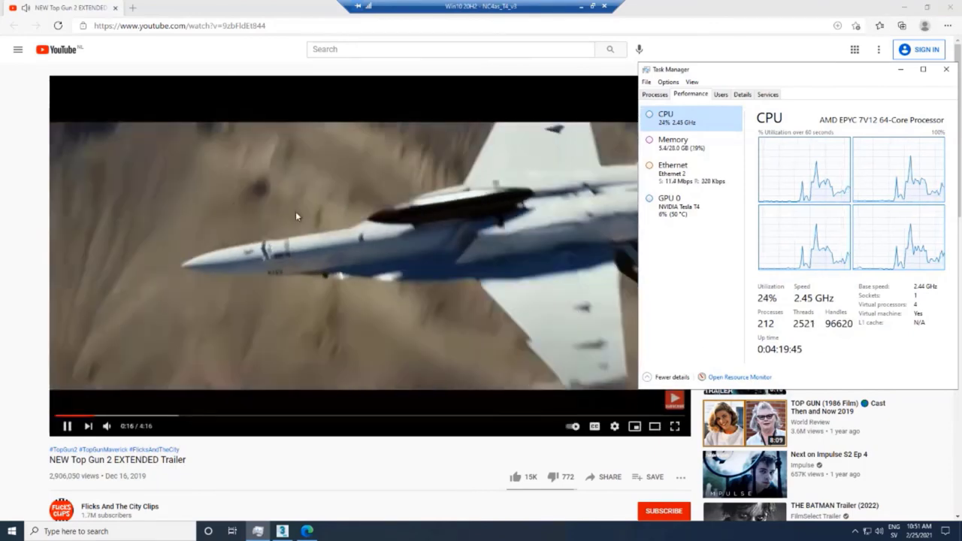
left_click(949, 6)
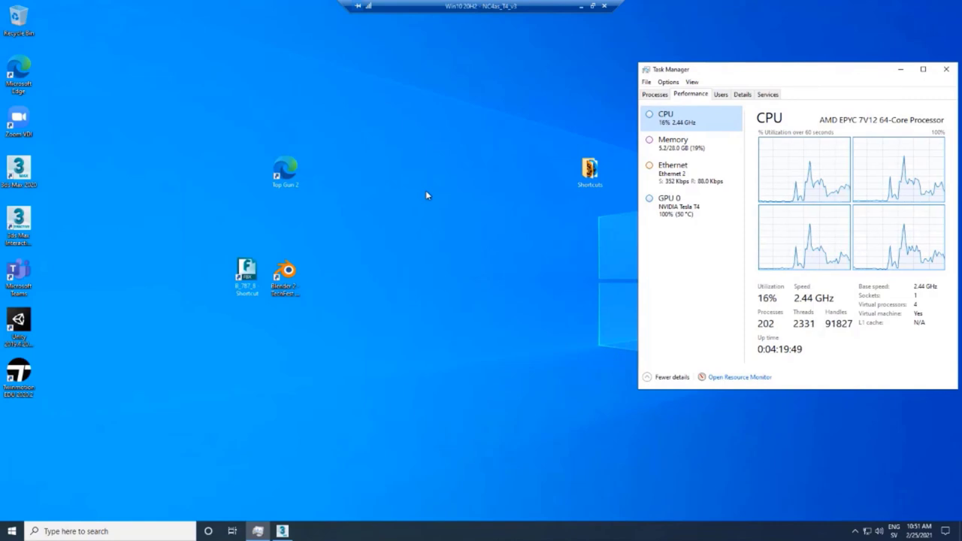
Open the airliner model full-screen on the T4, zoom and orbit to side and underside views, then close it.
double_click(246, 276)
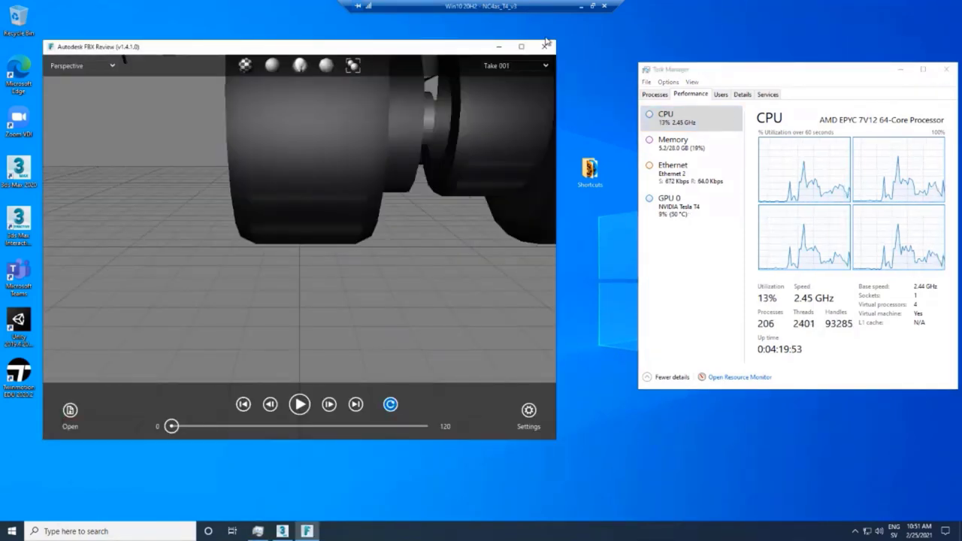
left_click(524, 47)
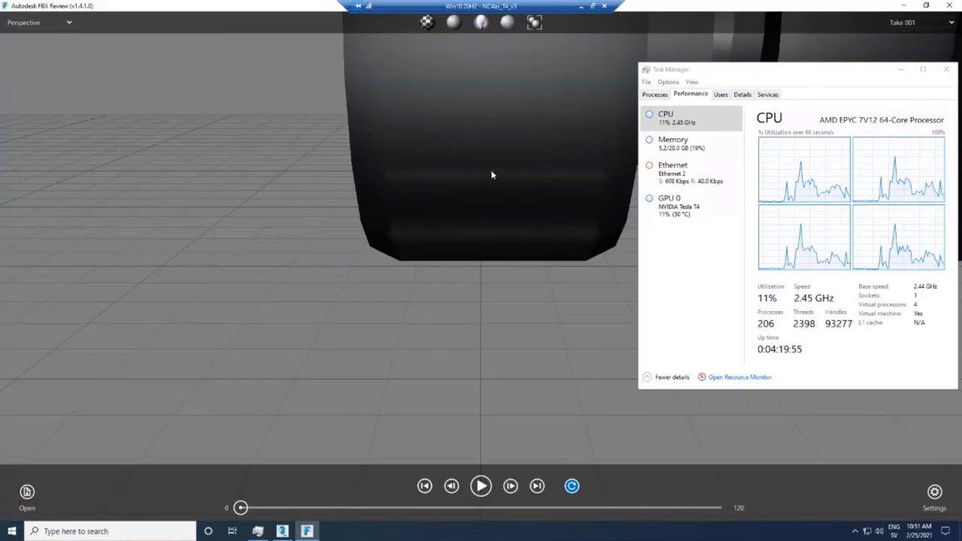
scroll(496, 173, "down", 10)
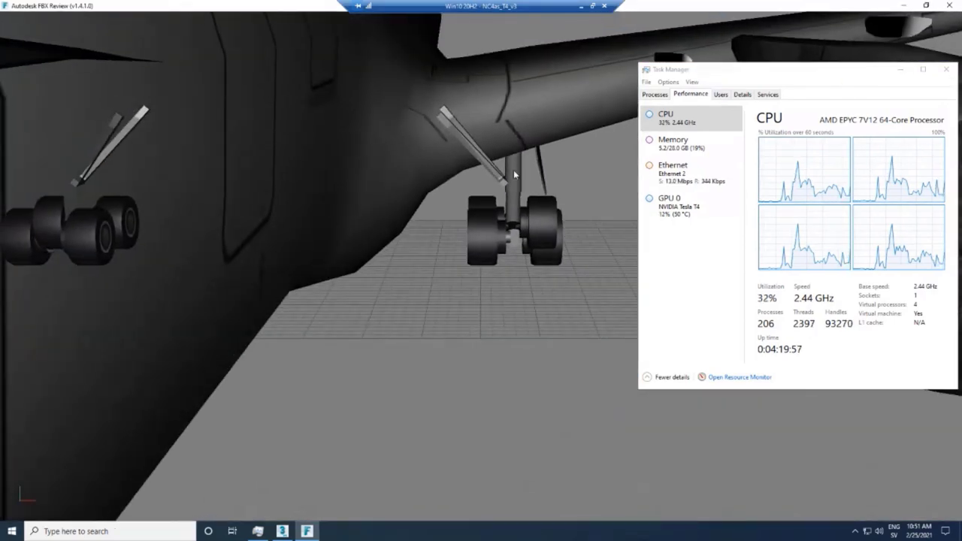
scroll(513, 169, "down", 5)
left_click_drag(514, 170, 252, 197)
left_click_drag(343, 217, 538, 241)
scroll(542, 201, "down", 5)
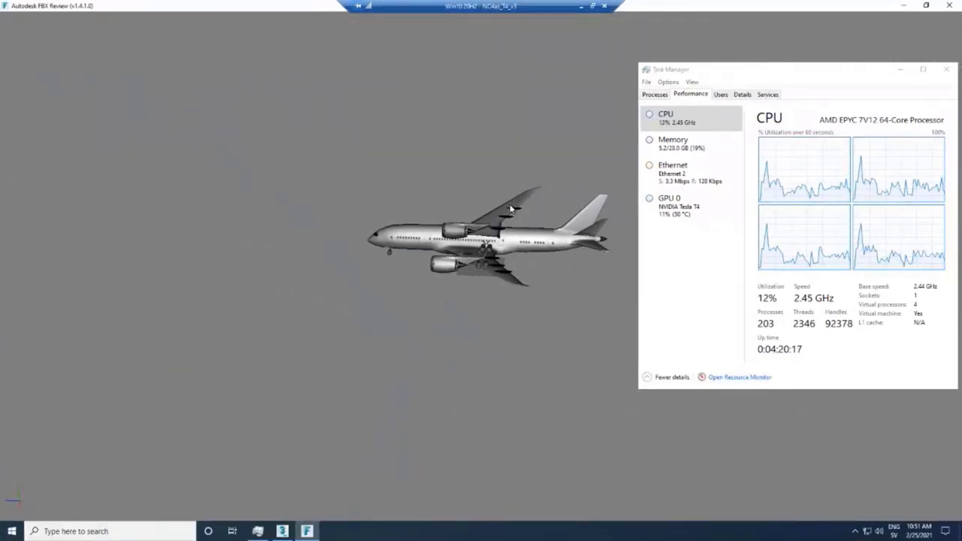
scroll(513, 216, "up", 4)
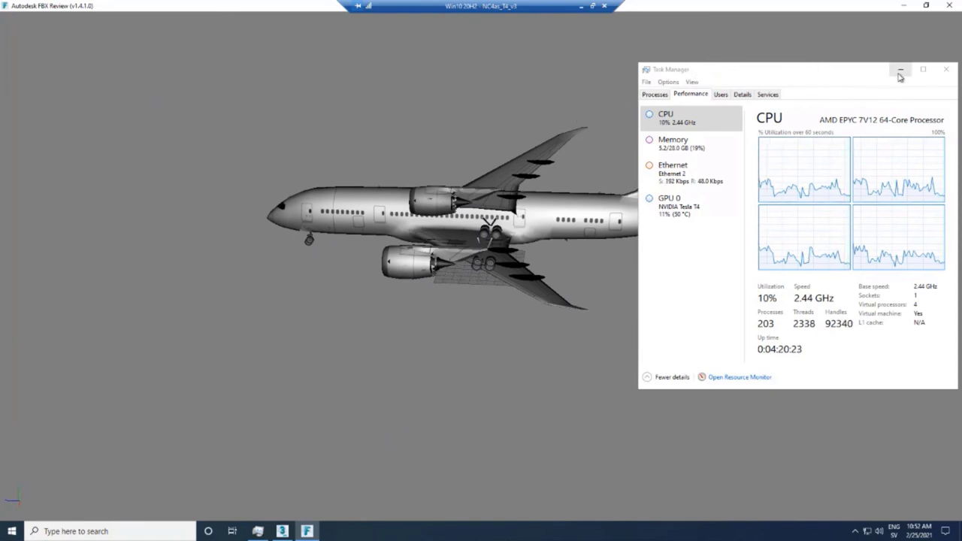
left_click(949, 5)
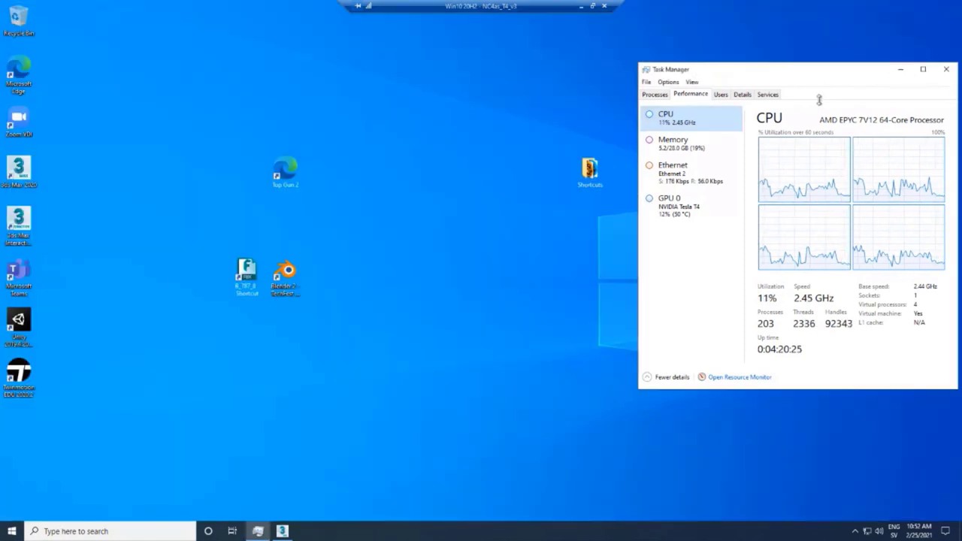
Hide Task Manager, then drag Camera01 in the Top and Left views toward the wooden figure.
left_click(282, 532)
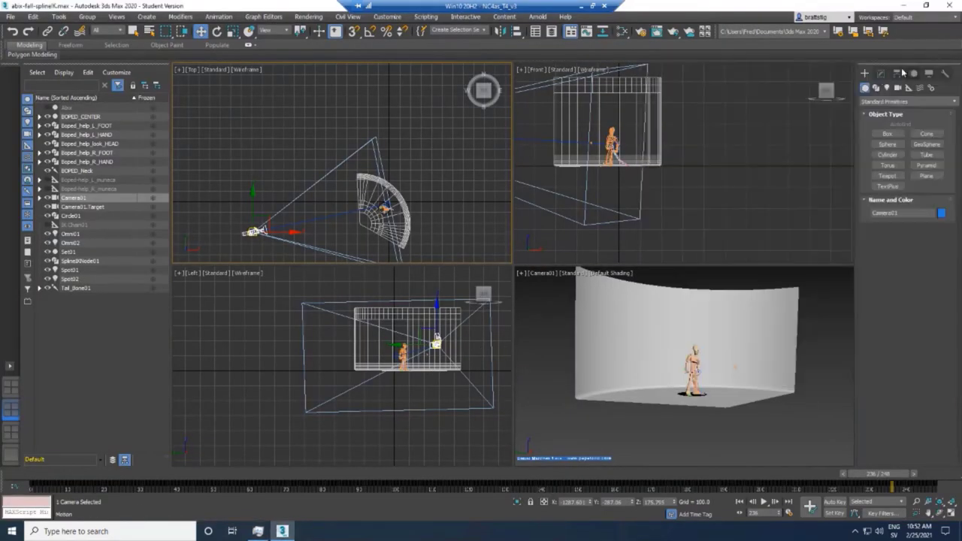
left_click(901, 69)
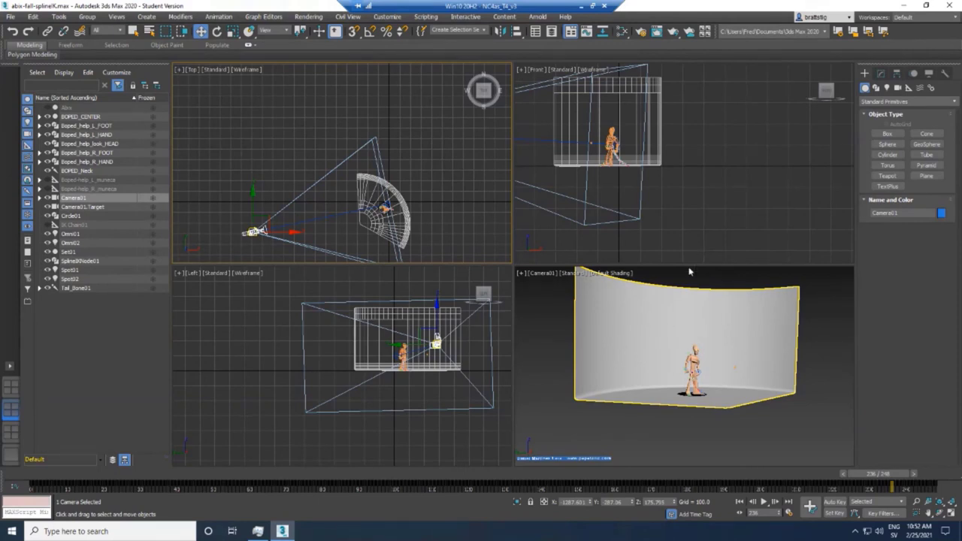
mouse_move(256, 219)
left_mouse_down()
mouse_move(255, 162)
mouse_move(259, 248)
mouse_move(258, 204)
mouse_move(255, 229)
left_mouse_up()
left_click_drag(438, 342, 391, 342)
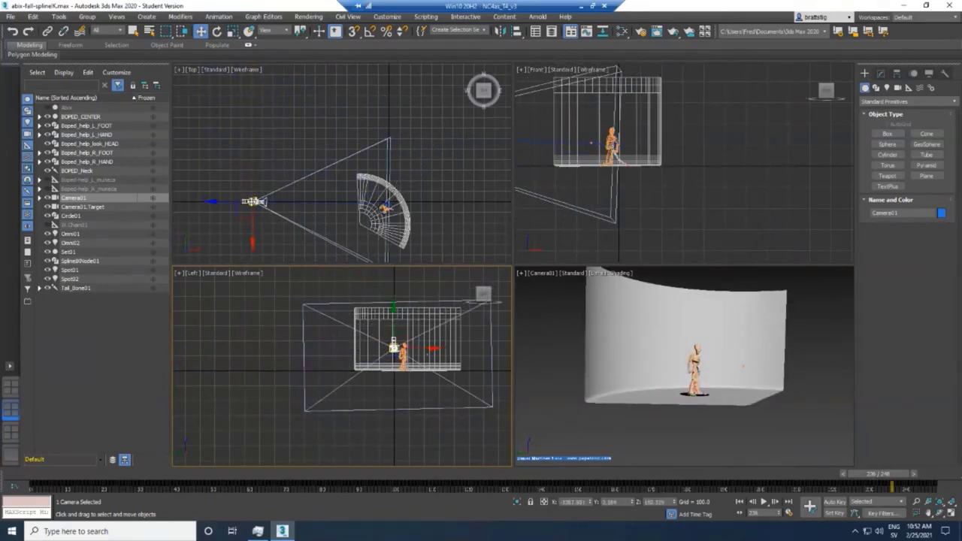
left_click_drag(253, 204, 309, 231)
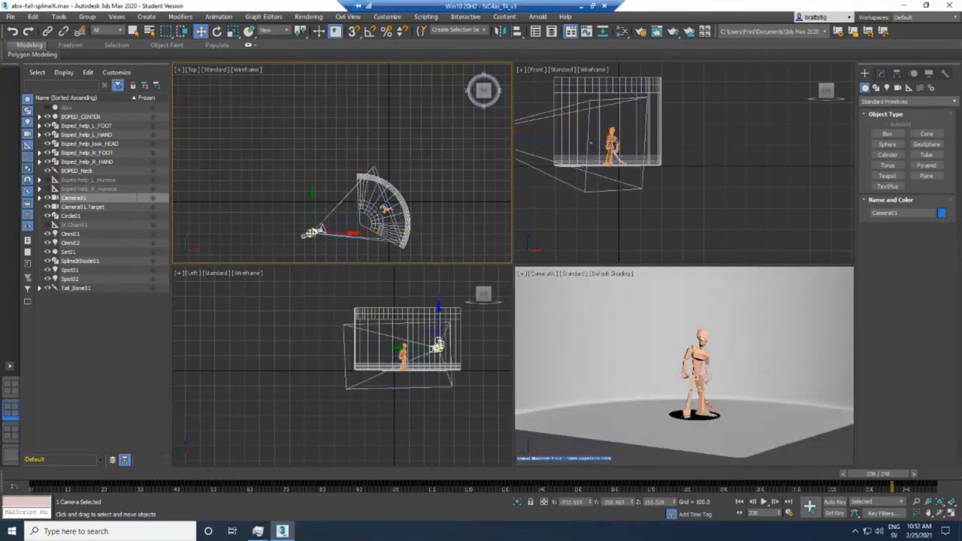